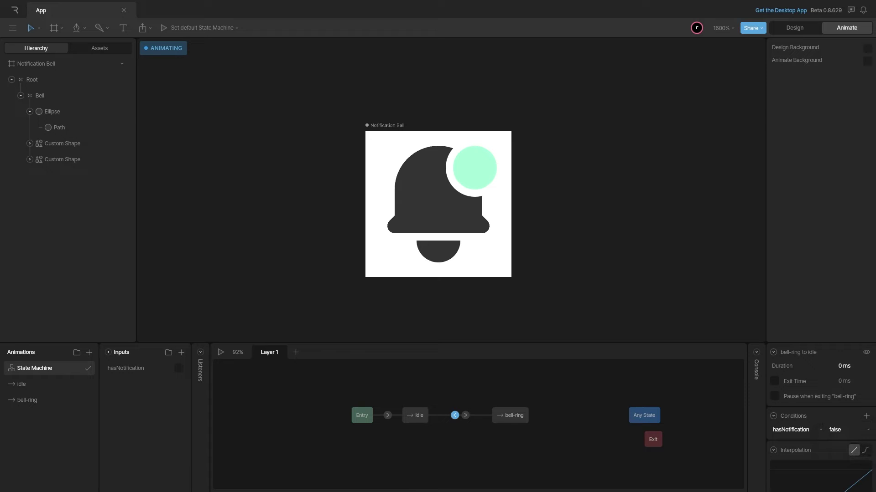
Step: Preview the finished bell state machine by playing it and turning on the hasNotification input
key("Escape")
left_click(220, 352)
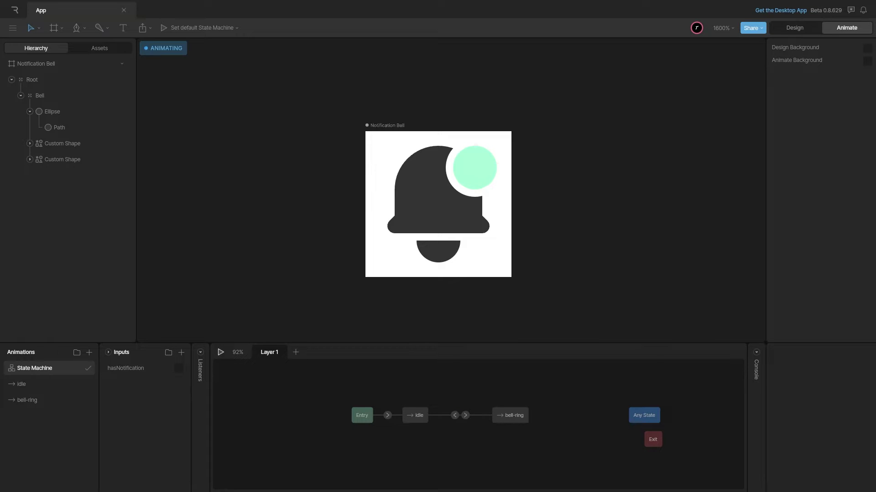
left_click(178, 368)
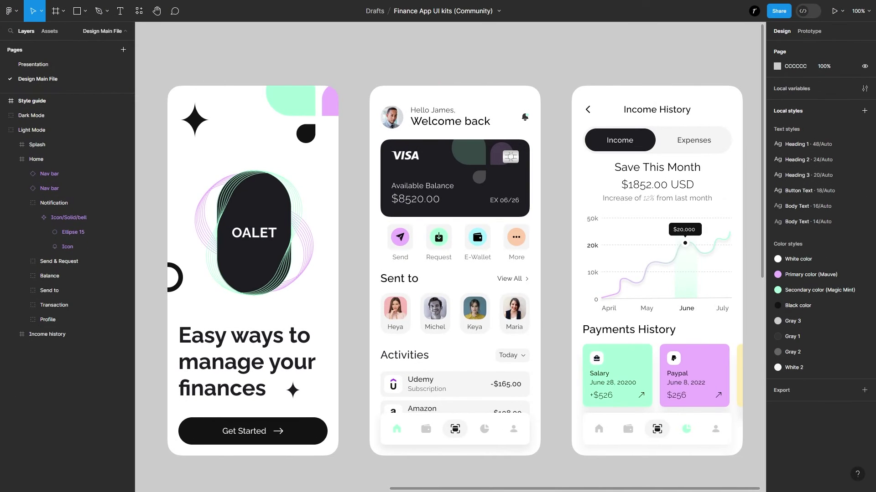
Step: In Figma, copy the Home screen's Notification bell group as SVG
left_click(54, 203)
right_click(525, 115)
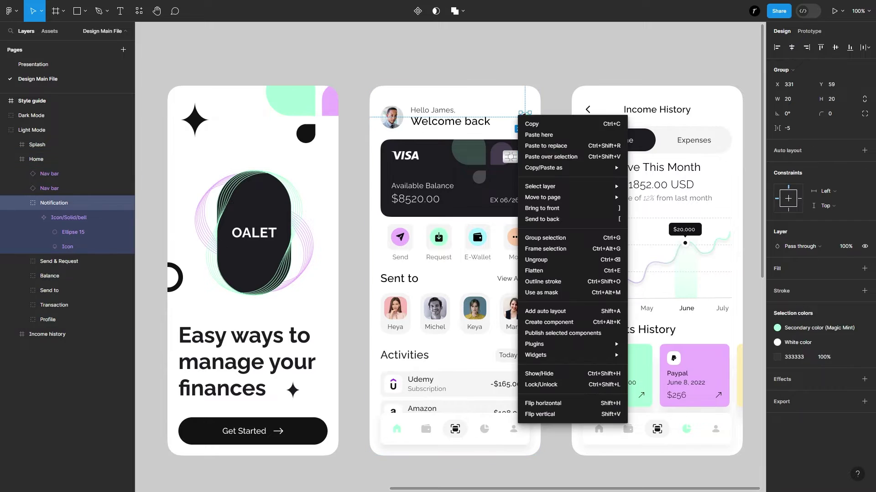
mouse_move(543, 167)
left_click(651, 178)
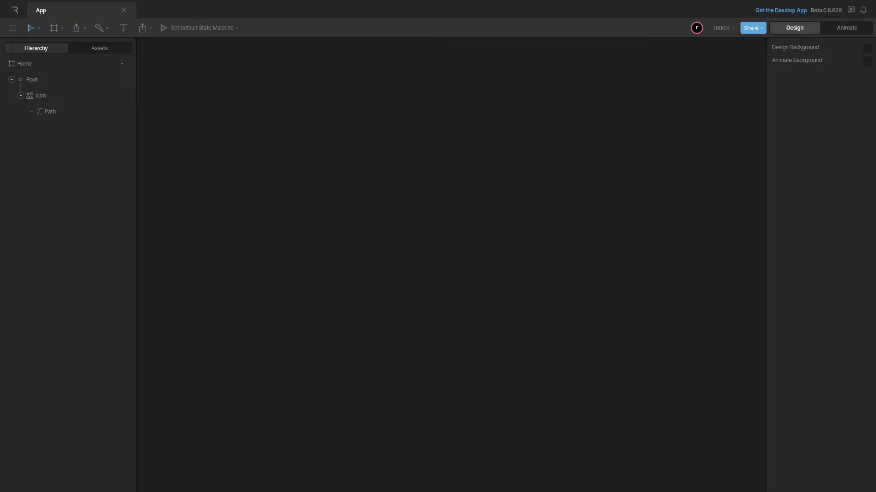
Step: In Rive, paste the copied bell SVG and place the imported asset on the stage as its own artboard
key("ctrl+v")
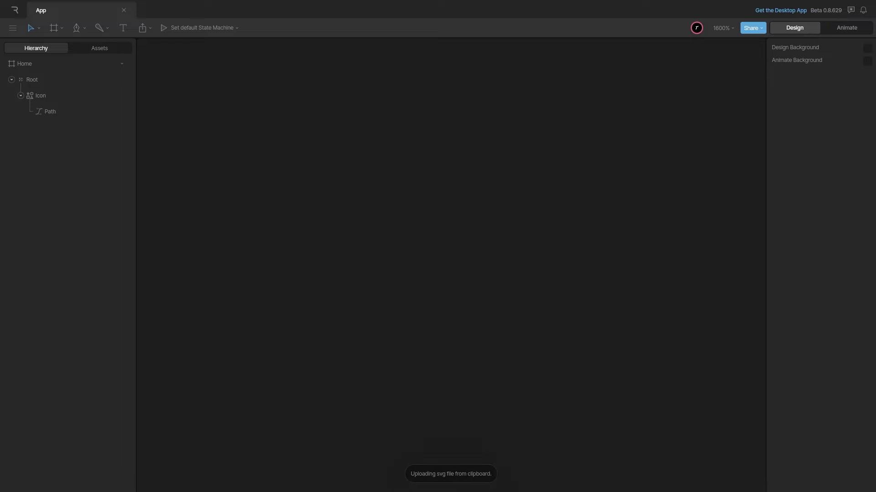
left_click(99, 48)
left_click_drag(91, 82, 378, 192)
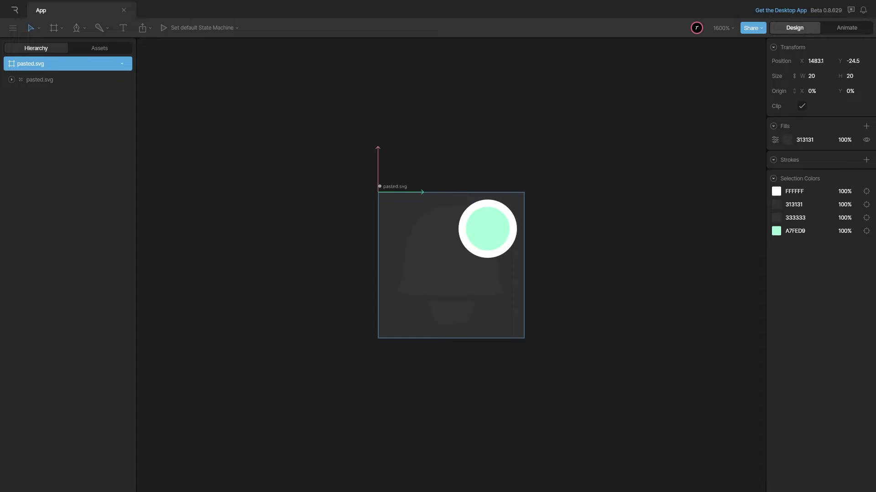
Step: Rename the pasted.svg artboard as Notification Bell
double_click(394, 187)
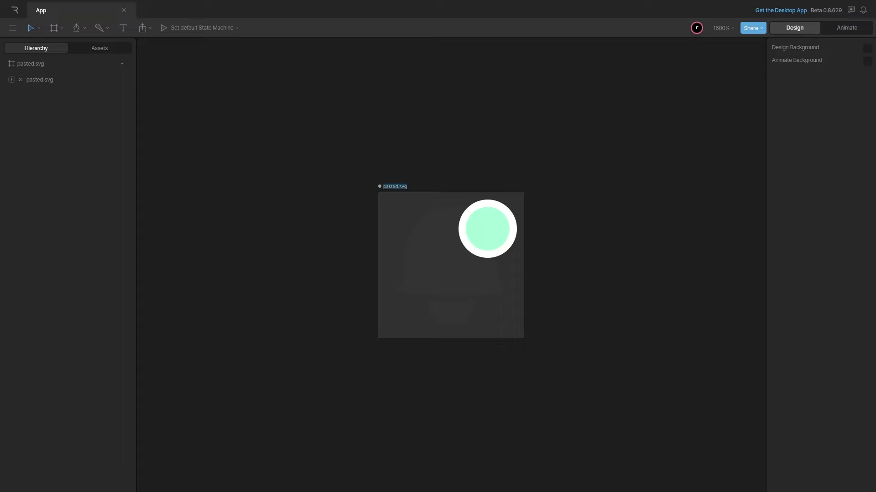
type("Notification Bell")
key("Return")
Step: Change the Notification Bell artboard's fill colour to white (FFFFFF)
left_click(399, 186)
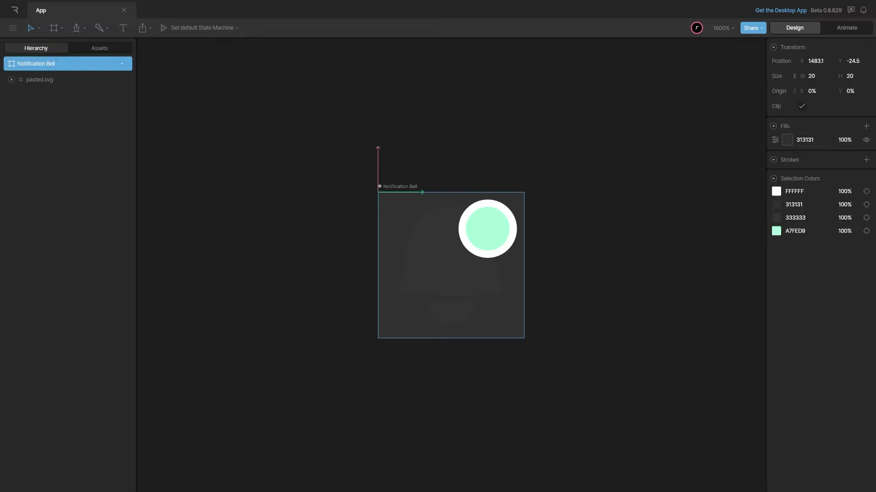
left_click(787, 140)
left_click_drag(669, 208, 670, 152)
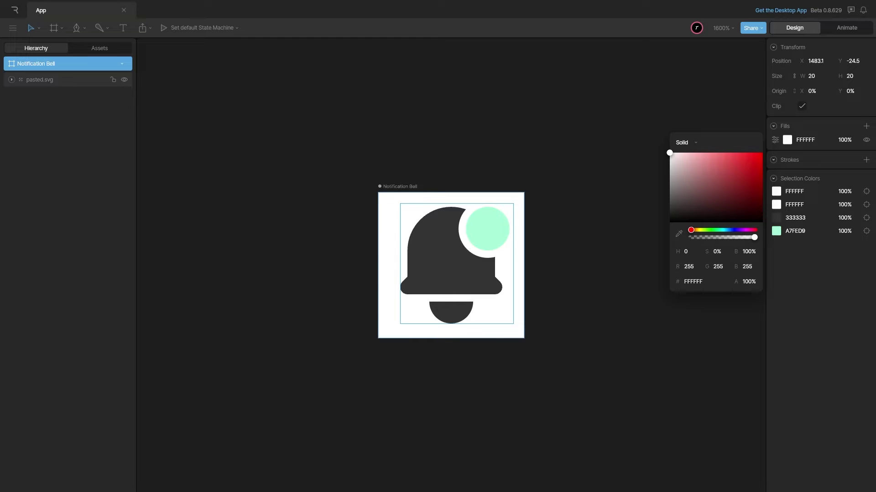
Step: Ungroup the imported pasted.svg group and regroup its shapes so the new group's origin sits at their centre
left_click(40, 80)
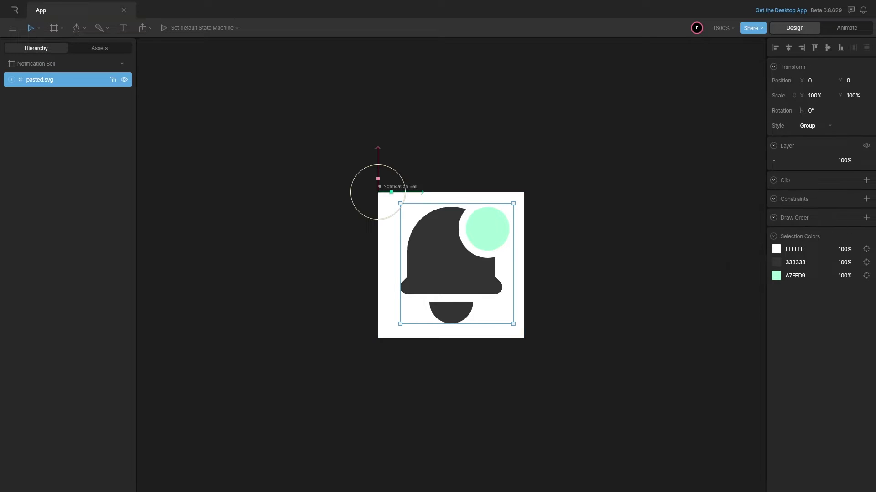
double_click(40, 80)
type("Root")
key("ctrl+shift+g")
key("ctrl+g")
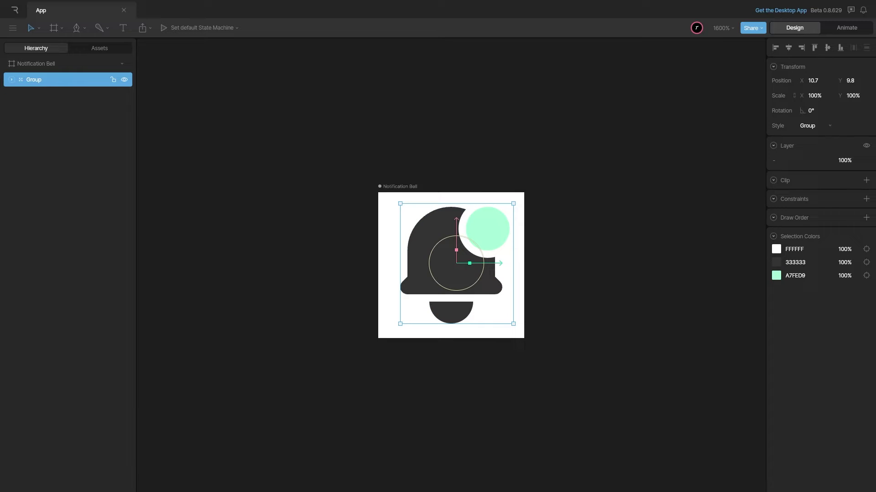
key("Escape")
Step: Try setting the green notification ellipse's size to 0, then undo the change
left_click(11, 79)
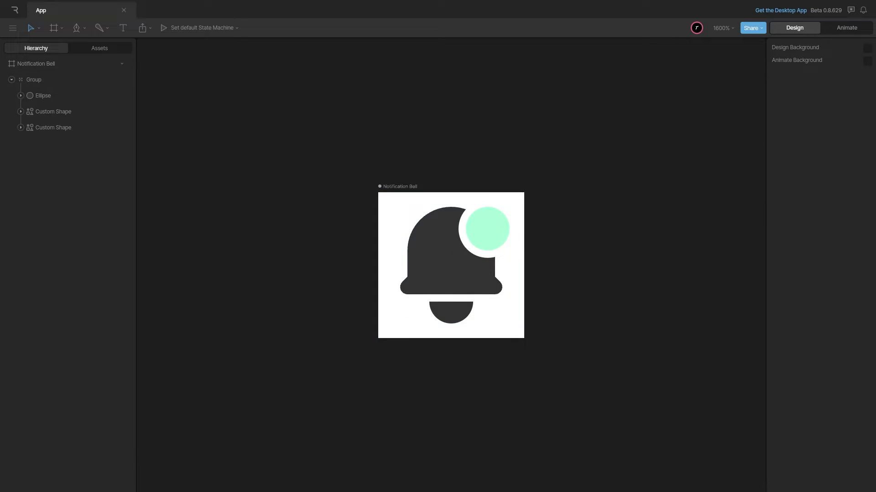
left_click(42, 96)
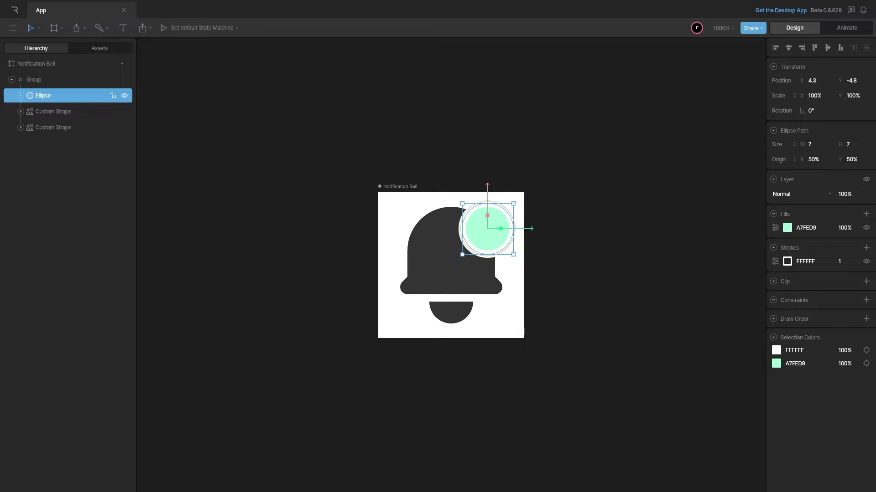
left_click(816, 144)
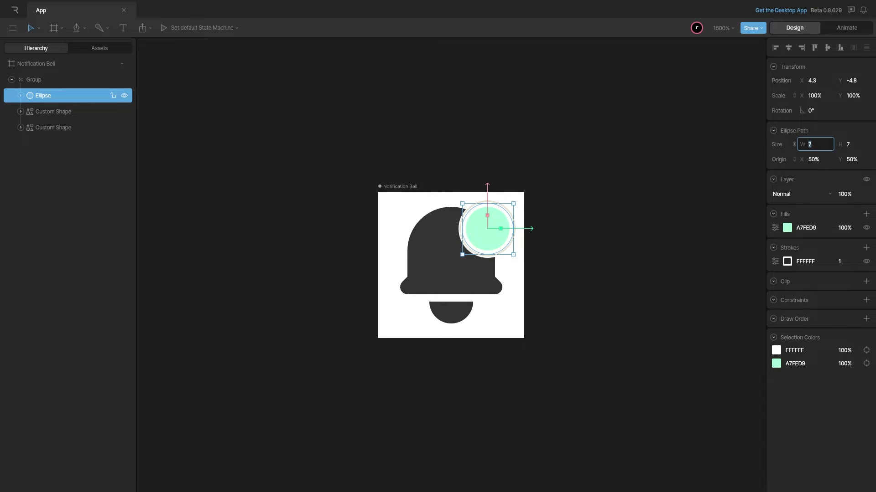
type("0")
key("Return")
key("Escape")
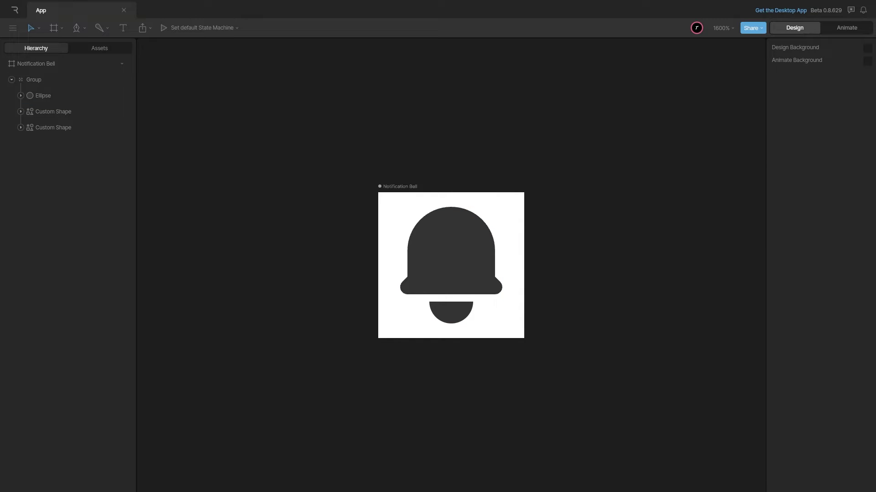
key("ctrl+z")
key("Escape")
Step: Try moving the bell body and clapper shapes together, then undo the move
left_click_drag(594, 262, 569, 214)
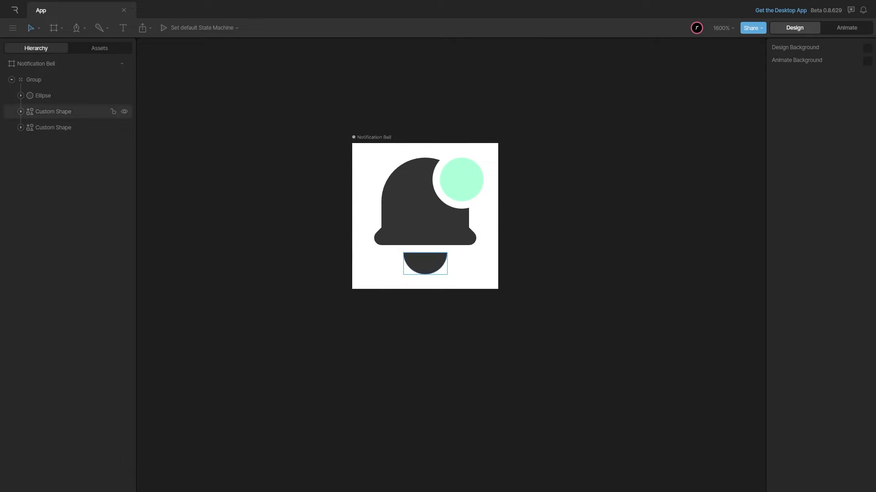
left_click(424, 266)
left_click(424, 210, "shift")
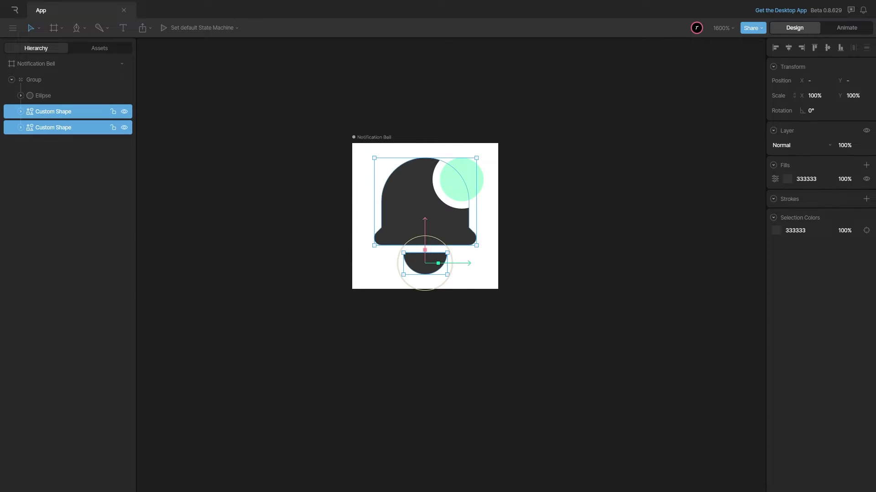
left_click_drag(445, 244, 462, 254)
key("ctrl+z")
key("Escape")
Step: Wrap the bell group in a parent group and name the parent Root
left_click(43, 95)
left_click(34, 79)
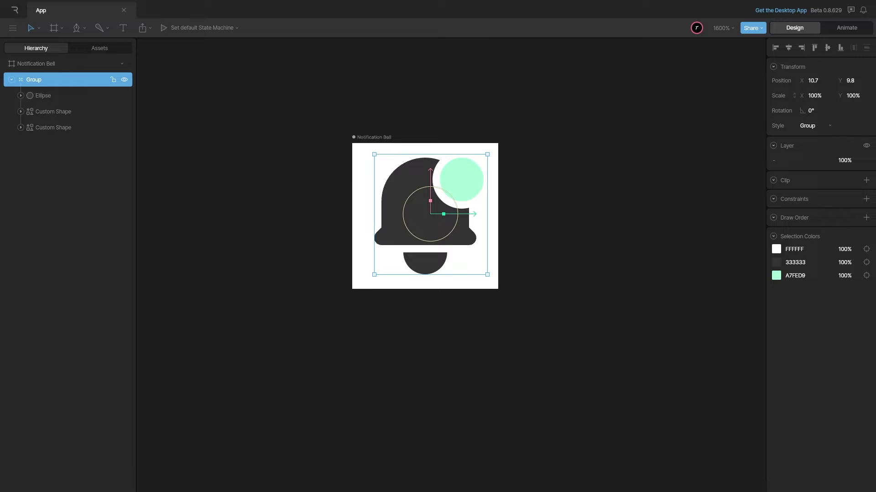
left_click(12, 80)
left_click(12, 80)
double_click(34, 79)
type("Root")
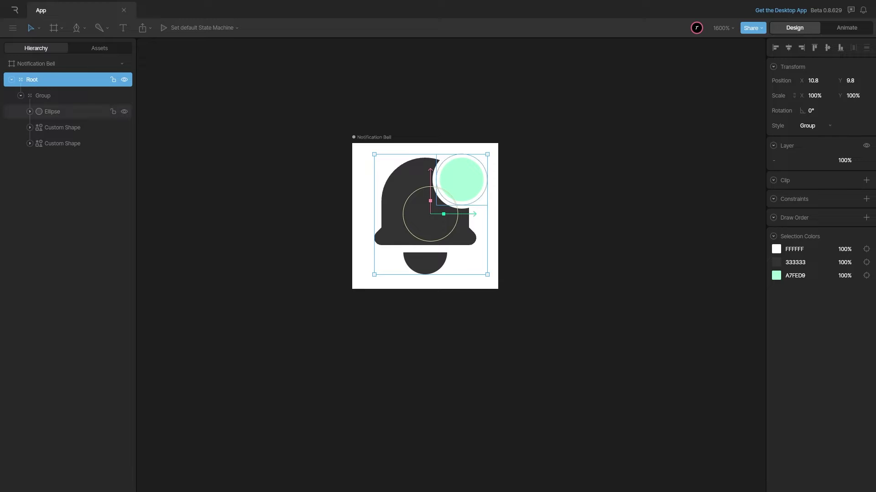
Step: Rename the group nested inside Root as Bell
left_click(52, 111)
left_click(43, 95)
double_click(43, 95)
type("Bell")
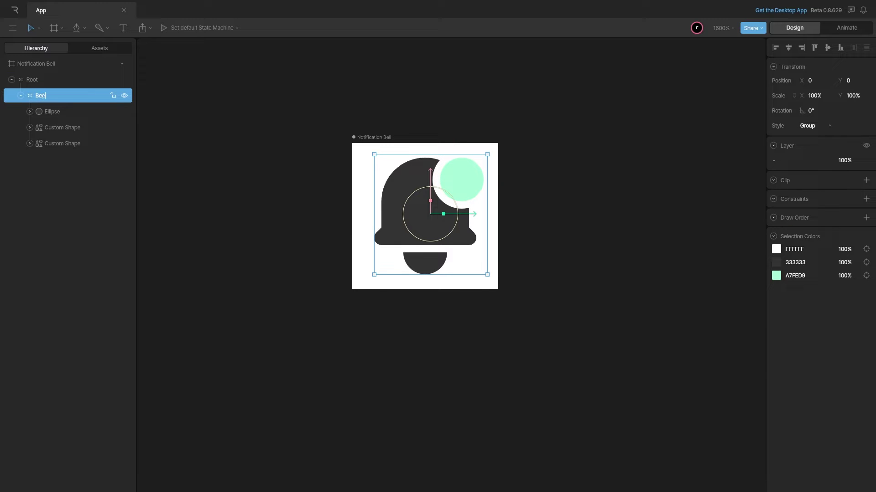
key("Return")
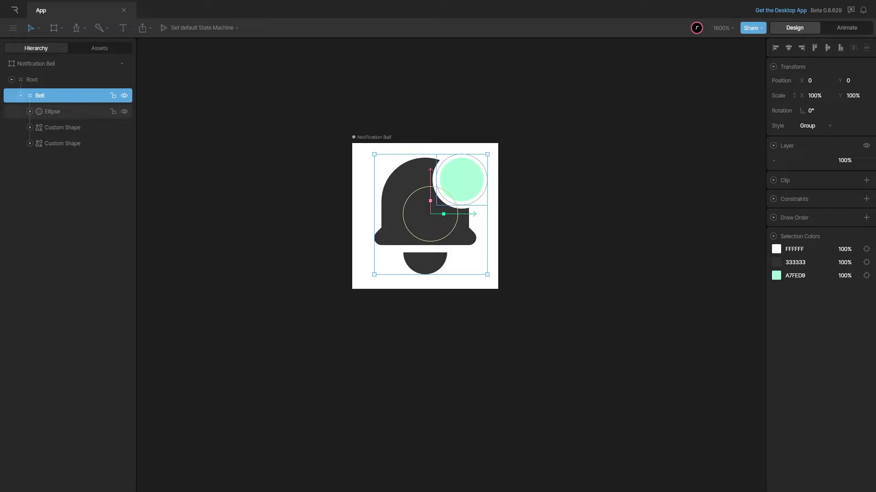
Step: With Freeze active, move the Bell group's origin to the top centre of the bell at X -0.8, Y -7.8
key("y")
left_click_drag(468, 214, 462, 214)
left_click_drag(425, 178, 425, 122)
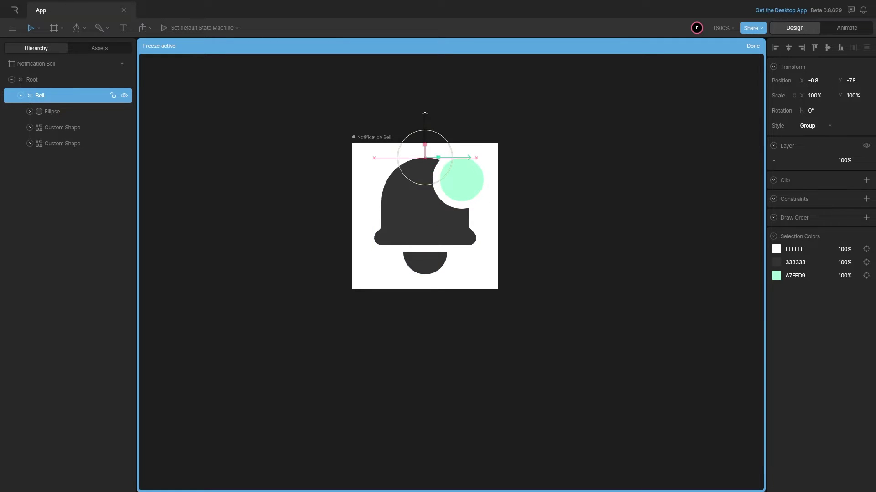
key("y")
Step: Test the new pivot by rotating the Bell group about 12°, then undo the rotation
left_click_drag(433, 132, 451, 163)
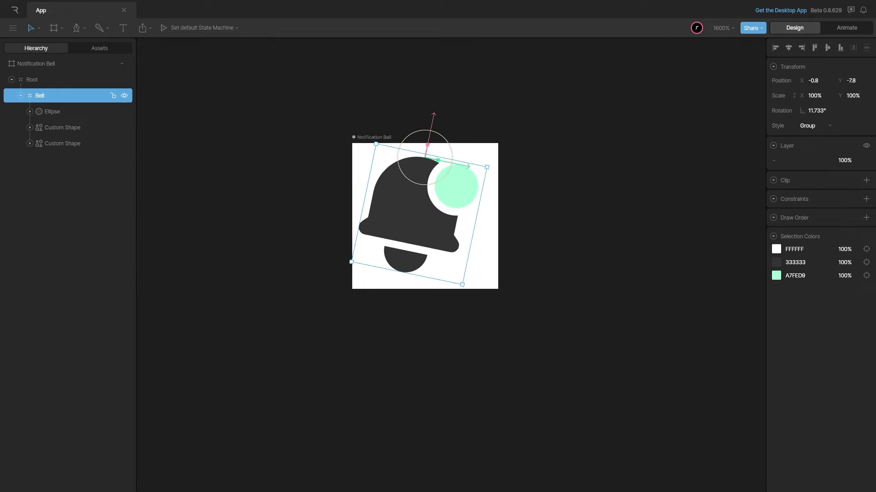
key("ctrl+z")
key("Escape")
Step: Switch to Animate mode, enlarge the timeline area and key the Bell group's rotation at frame 0
key("Tab")
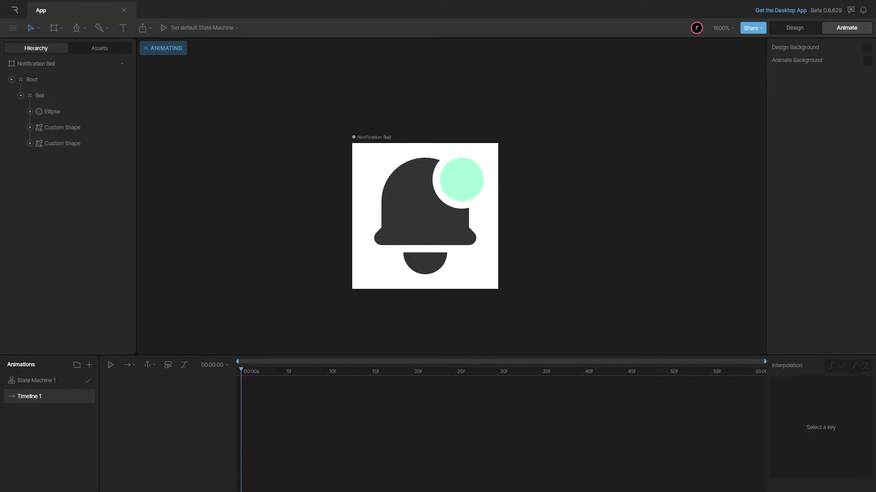
left_click_drag(447, 353, 449, 342)
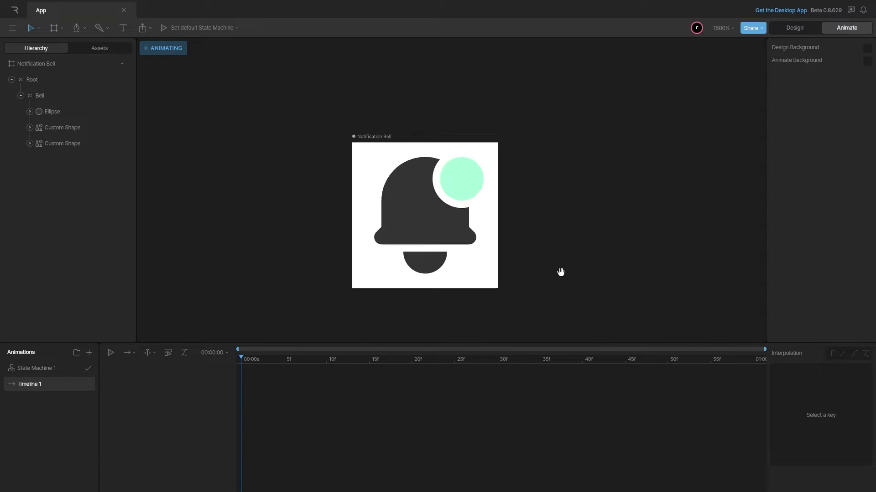
left_click(39, 95)
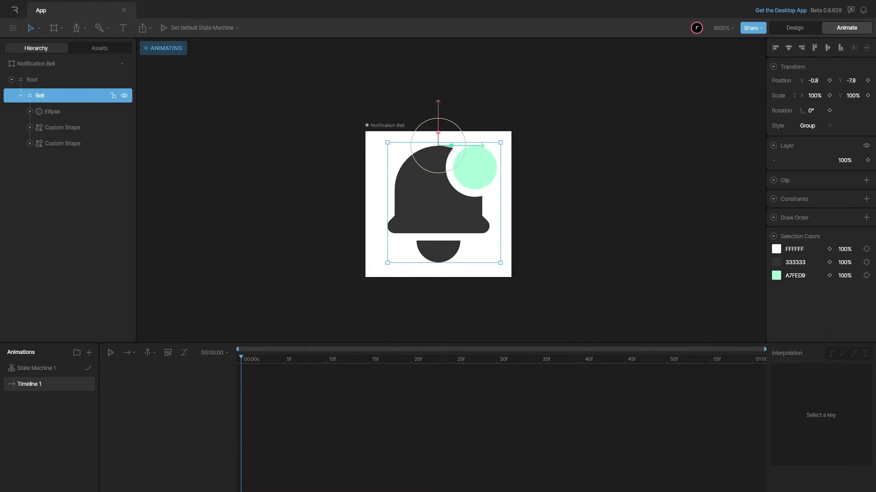
left_click(829, 111)
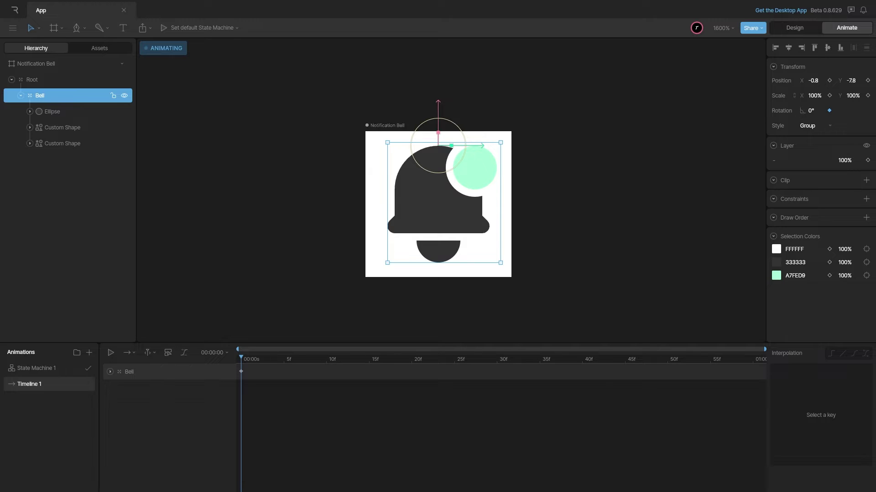
Step: At frame 10 of the timeline, set the Bell group's rotation to 15°
left_click(326, 359)
left_click(814, 111)
type("15")
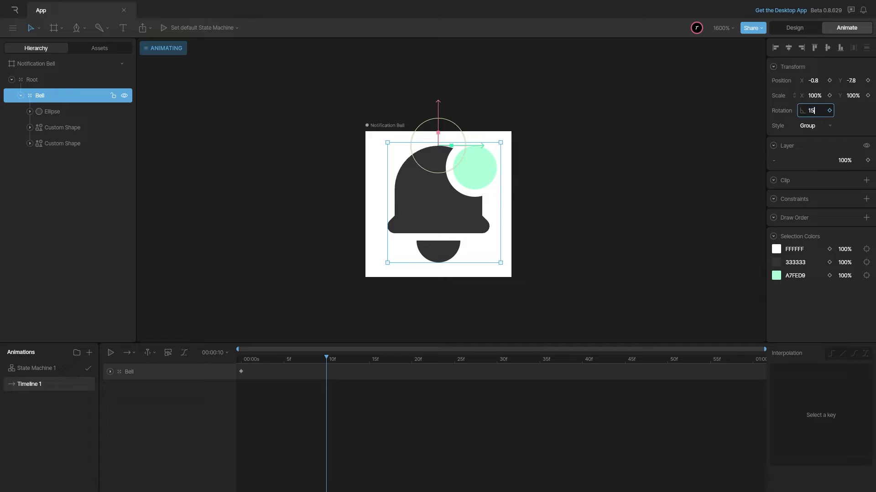
key("Return")
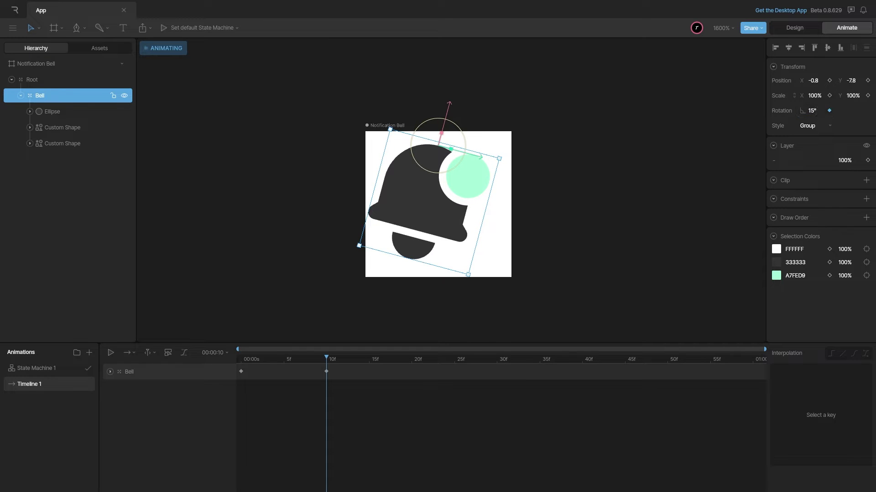
key("Escape")
Step: At frame 20 of the timeline, set the Bell group's rotation to -15°
key("shift+period")
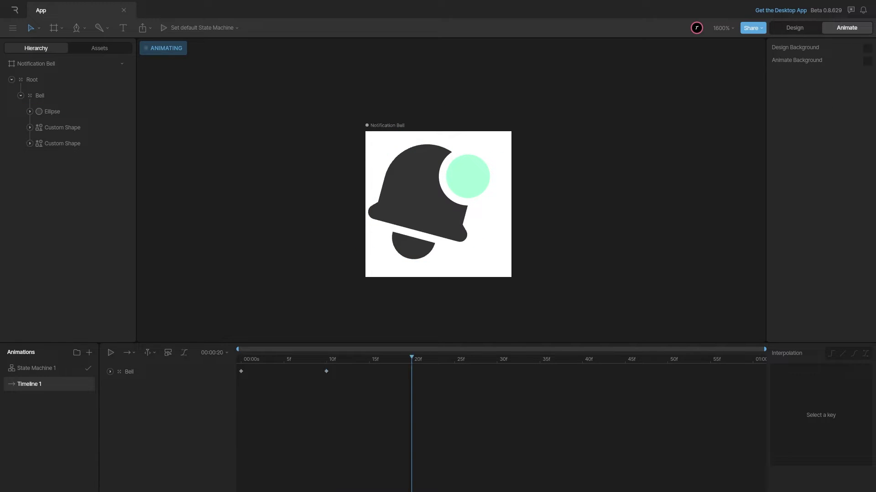
left_click(69, 95)
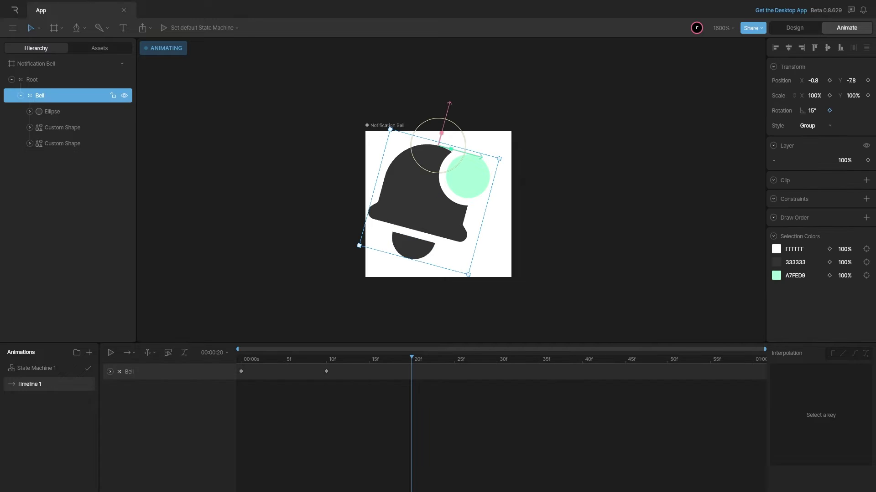
left_click(820, 106)
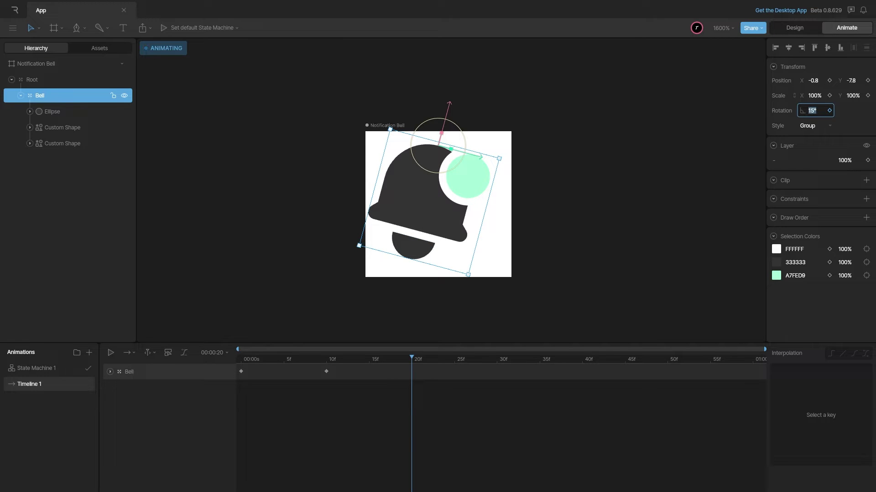
type("-15")
key("Return")
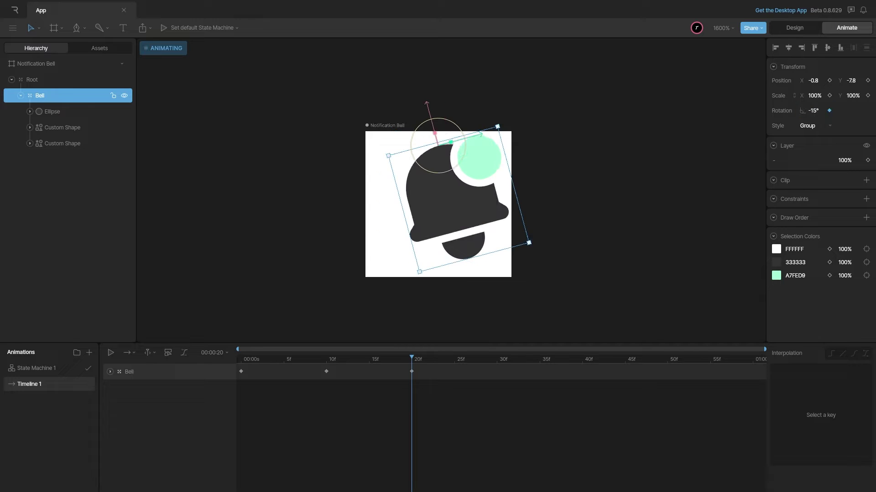
Step: At frame 30 of the timeline, return the Bell group's rotation to 0°
key("shift+period")
left_click(814, 110)
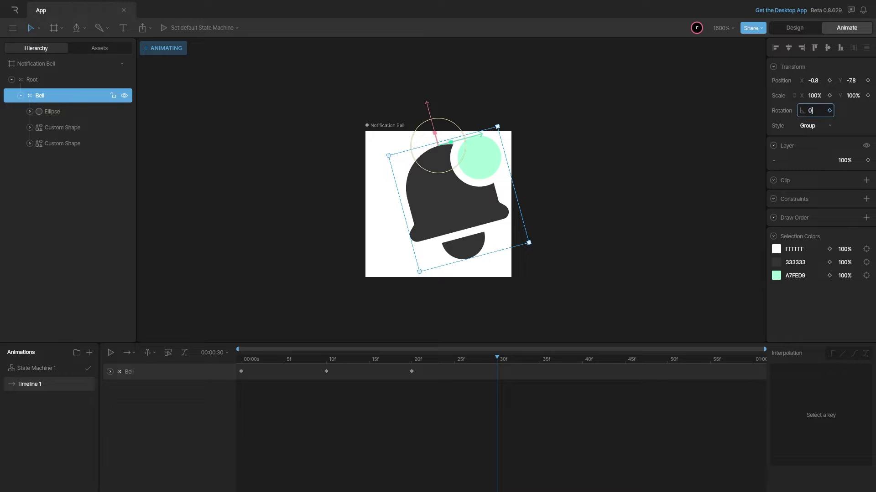
type("0")
key("Return")
Step: Apply cubic interpolation to all four Bell rotation keys
left_click_drag(446, 411, 236, 365)
left_click(854, 354)
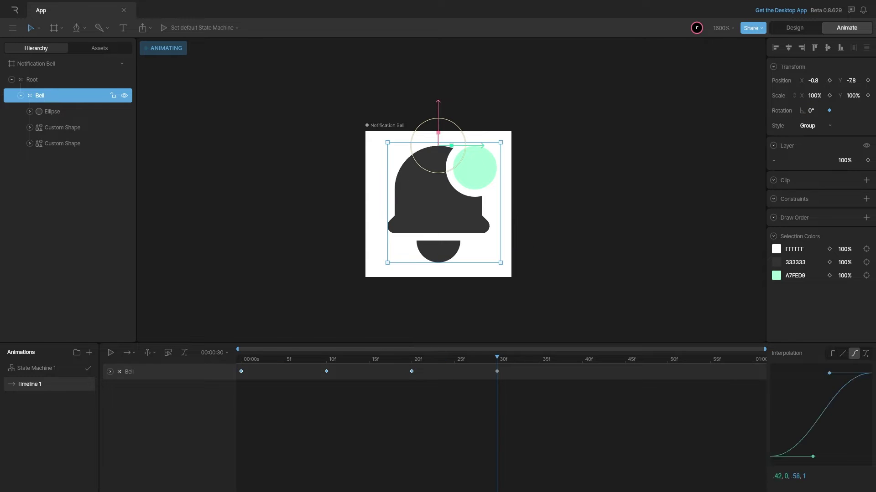
Step: Play the bell ringing animation back from the start of the timeline to review the motion
key("Escape")
key("Home")
key("space")
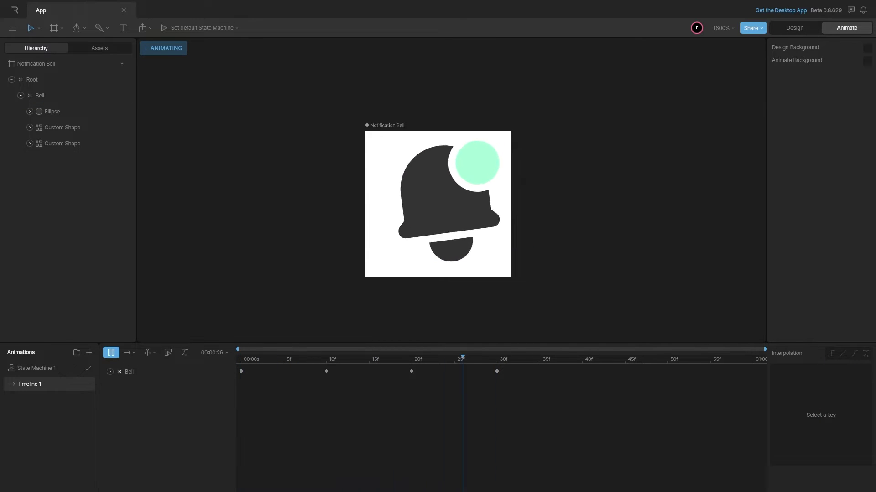
key("space")
left_click_drag(411, 358, 241, 358)
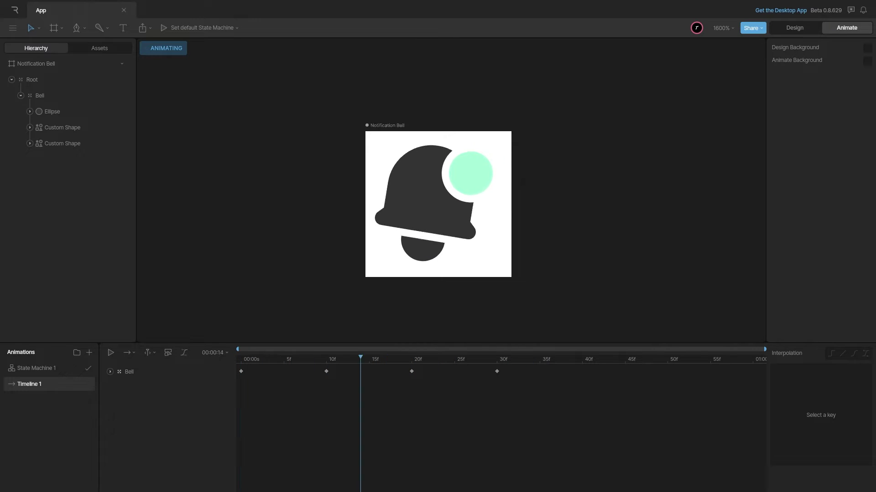
key("space")
Step: Delete the Bell group's rotation key at frame 30 and key a rotation of 10° there instead
left_click_drag(543, 416, 470, 365)
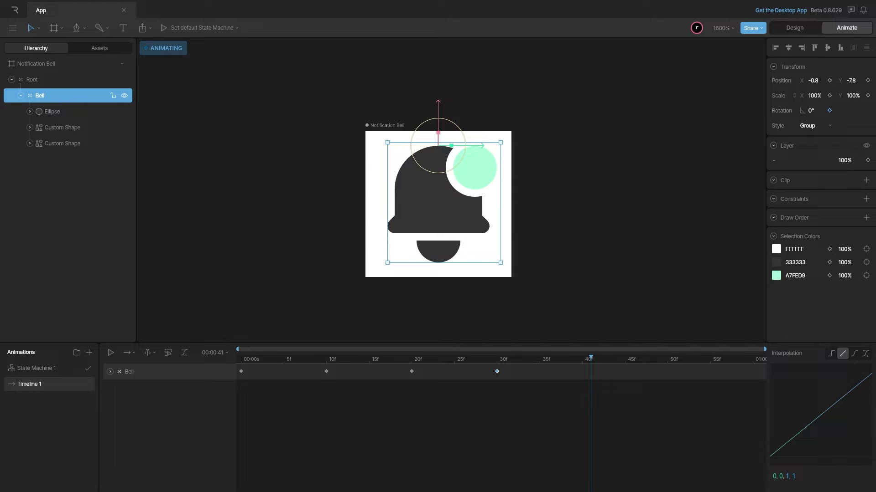
key("Delete")
left_click_drag(590, 359, 411, 358)
left_click(68, 95)
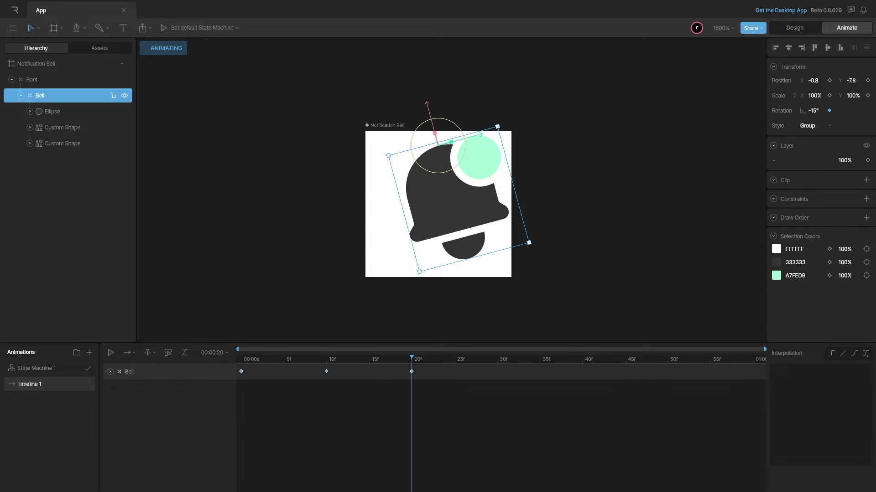
key("Right")
key("Right")
key("Right")
key("Right")
key("Right")
key("Right")
key("Right")
key("Right")
key("Right")
key("Right")
left_click_drag(816, 112, 819, 112)
left_click(816, 110)
type("10")
key("Return")
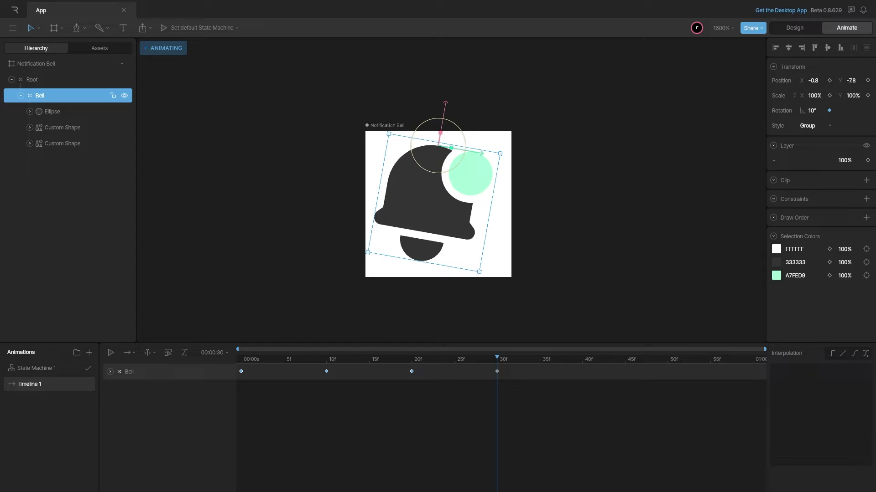
Step: At frame 40 of the timeline, set the Bell group's rotation to -6°
key("shift+Right")
left_click(816, 111)
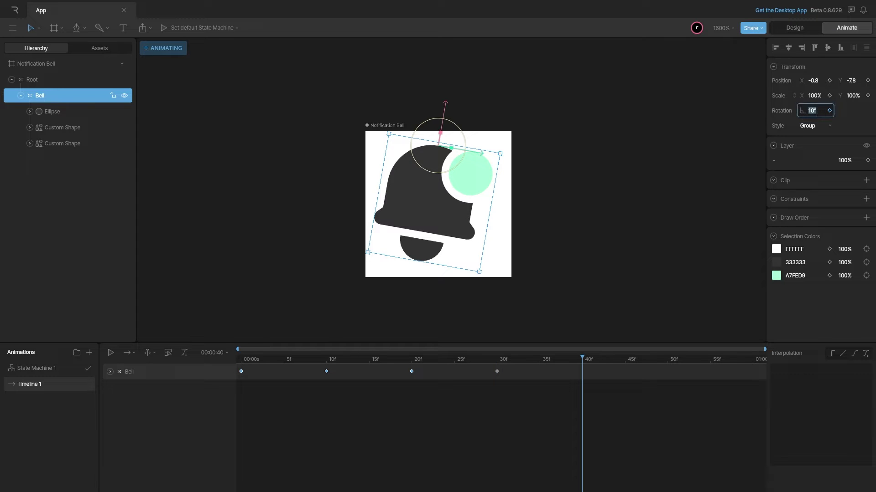
type("-6")
key("Return")
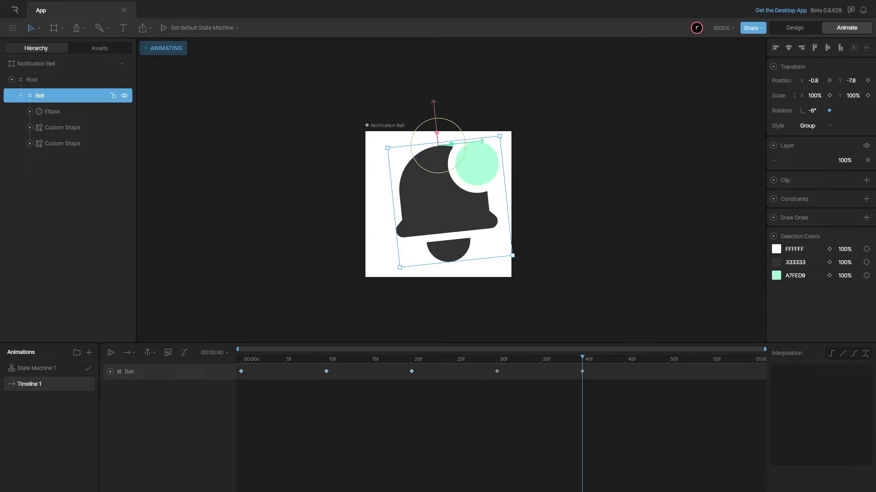
Step: At frame 50 of the timeline, set the Bell group's rotation to 3°
key("shift+Right")
left_click(821, 112)
type("3")
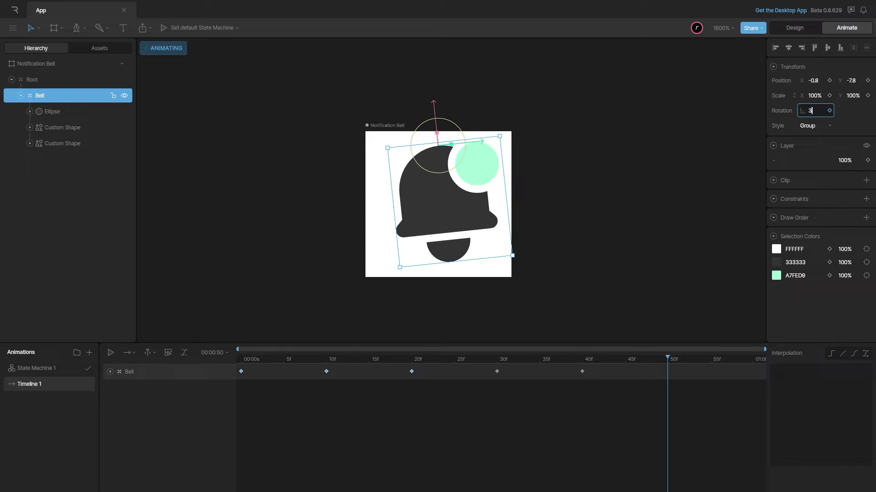
key("Return")
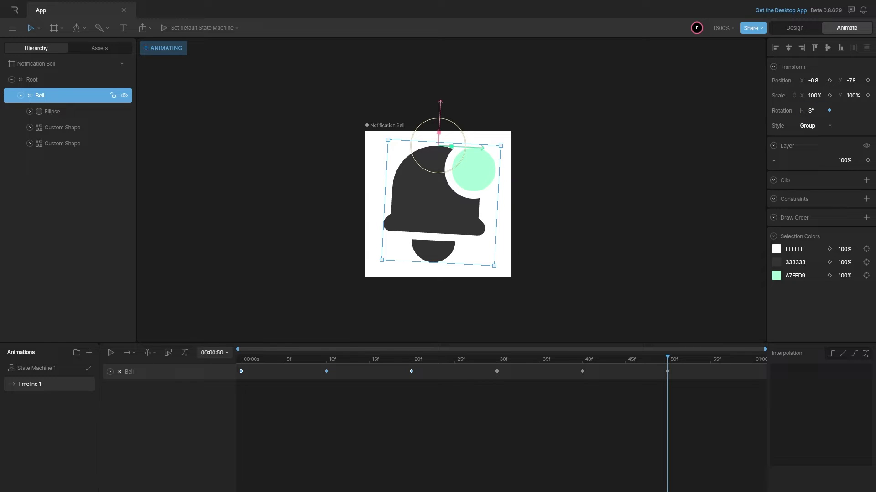
Step: At the one-second mark (00:01:00) of the timeline, set the Bell group's rotation to -1°
key("shift+Right")
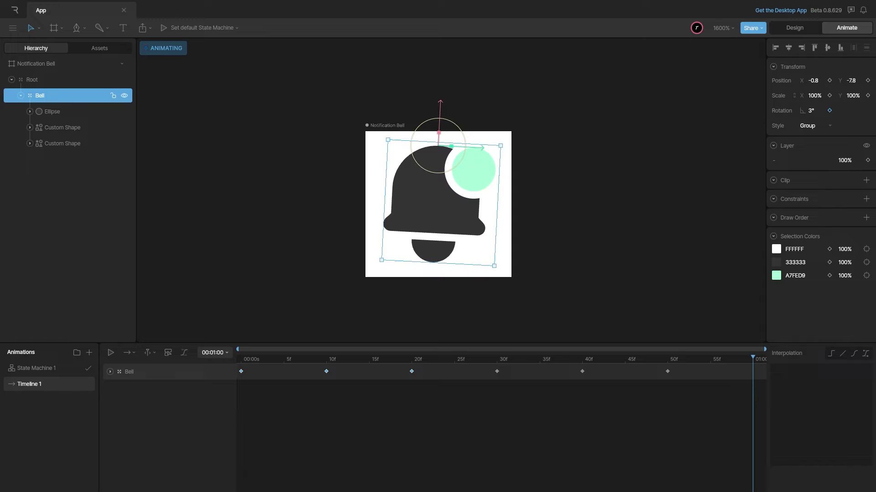
left_click(818, 113)
type("-1")
key("Return")
key("Escape")
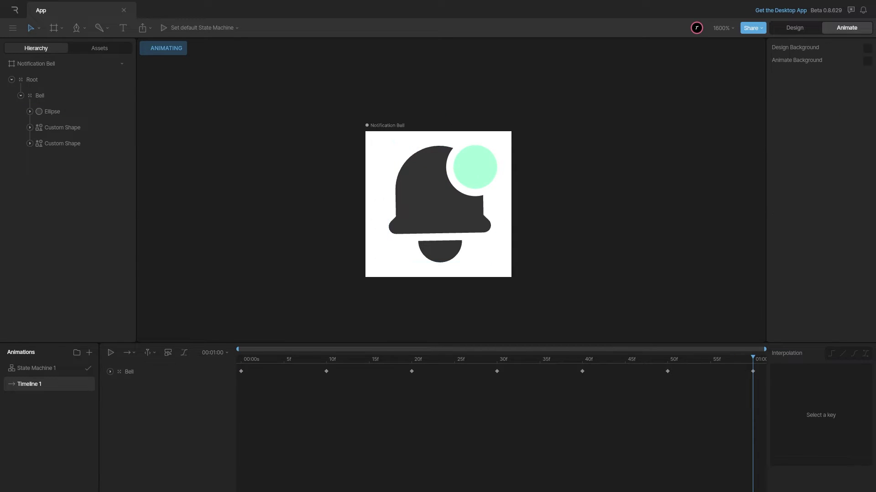
Step: Extend the duration of Timeline 1 to 00:01:30
left_click(215, 352)
left_click(274, 398)
type("130")
key("Return")
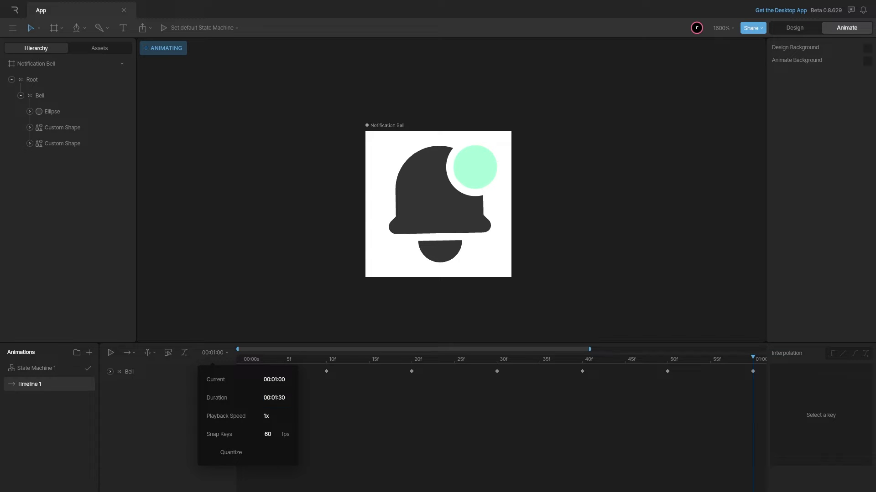
key("Escape")
Step: At 00:01:10 of the timeline, return the Bell group's rotation to 0°
scroll(500, 411, "right", 5)
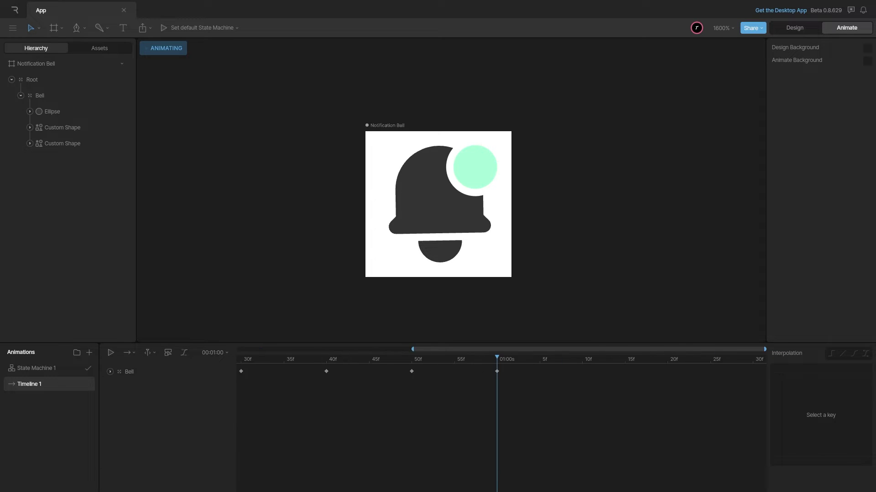
key("shift+.")
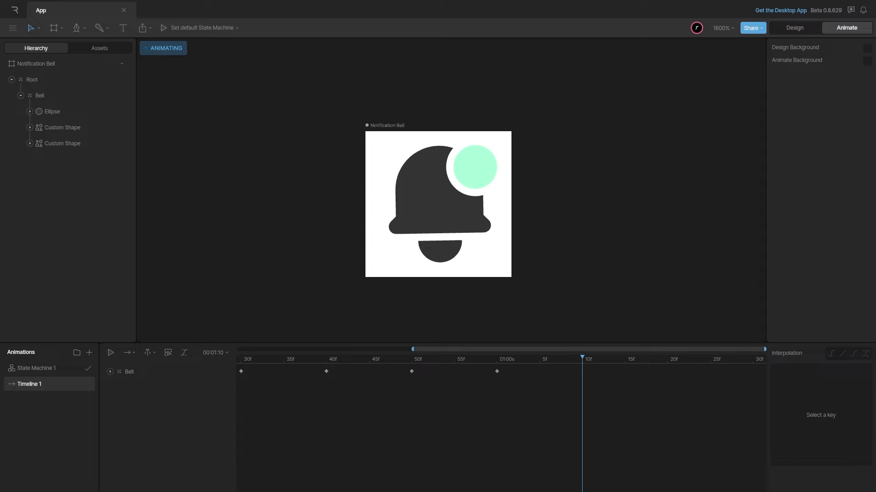
left_click(68, 95)
left_click(814, 111)
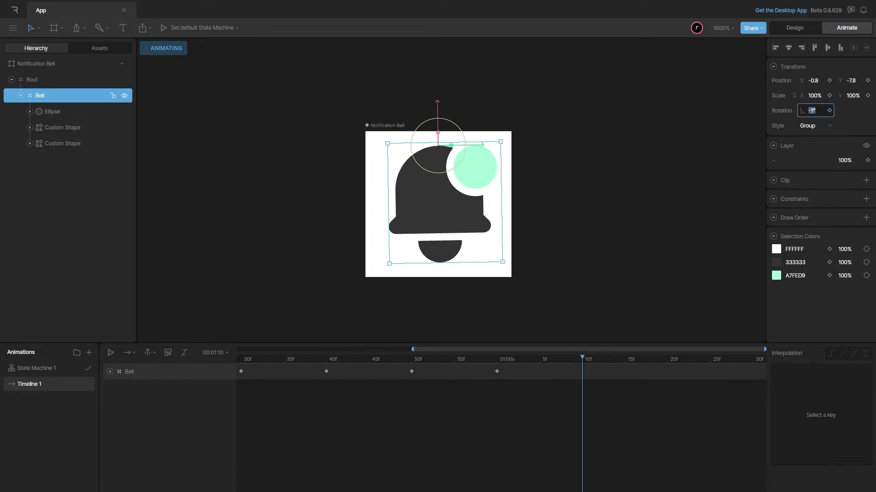
type("0")
key("Return")
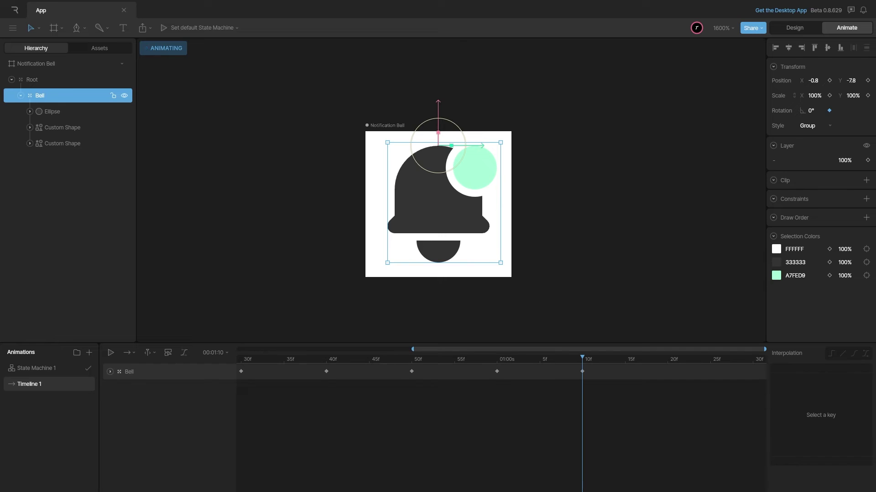
key("Escape")
Step: Apply cubic interpolation to the Bell group's rotation keys, play the animation, and return to frame 0
left_click_drag(413, 347, 75, 347)
left_click_drag(641, 406, 237, 365)
left_click(241, 360)
left_click(256, 229)
key("space")
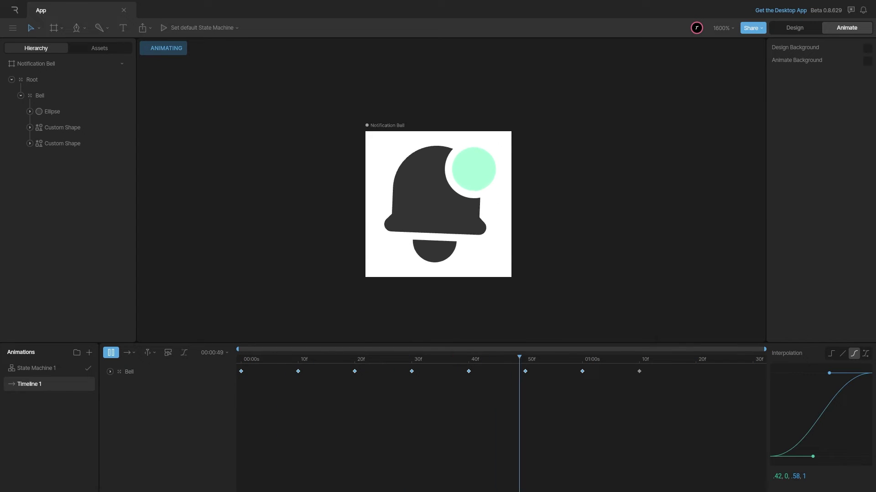
left_click_drag(752, 360, 241, 360)
Step: Try moving the bell's half-round clapper shape sideways at frame 0, and undo the move
left_click(63, 143)
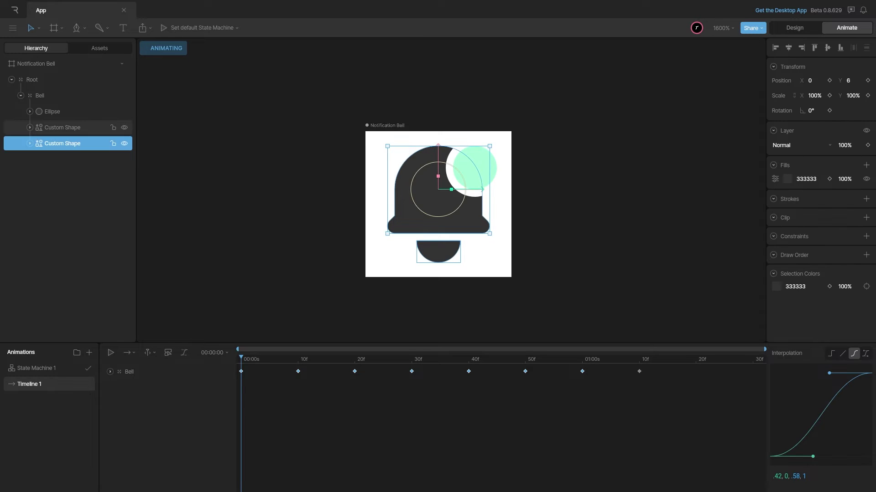
left_click(64, 127)
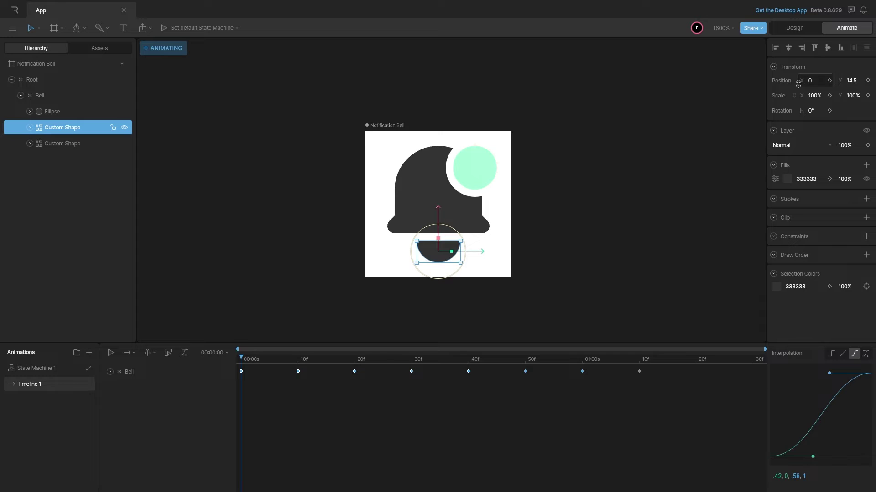
mouse_move(811, 81)
left_mouse_down()
mouse_move(798, 81)
mouse_move(821, 81)
mouse_move(808, 81)
left_mouse_up()
key("Escape")
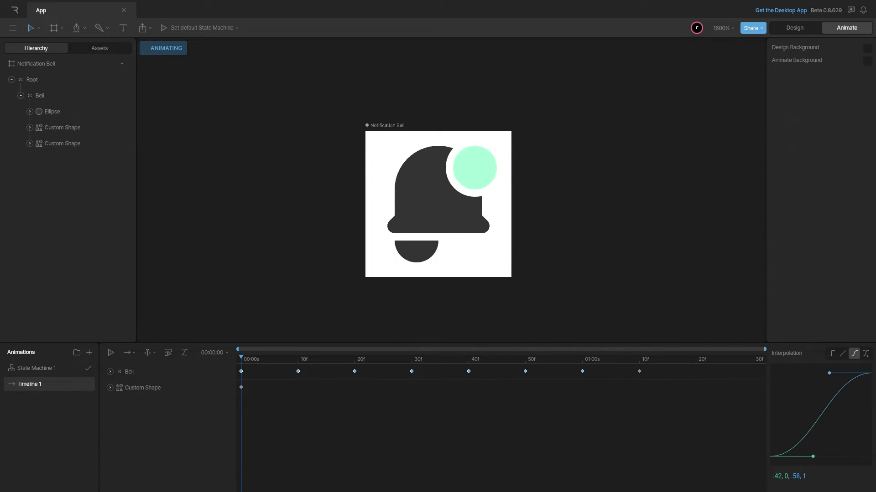
key("ctrl+z")
Step: Try an X position of -3 for the clapper shape at frame 0
left_click(52, 111)
left_click(62, 127)
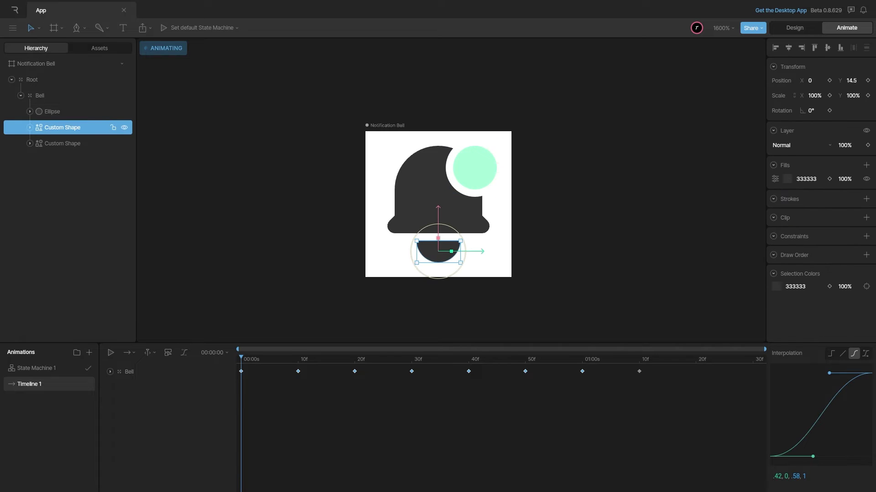
left_click(810, 81)
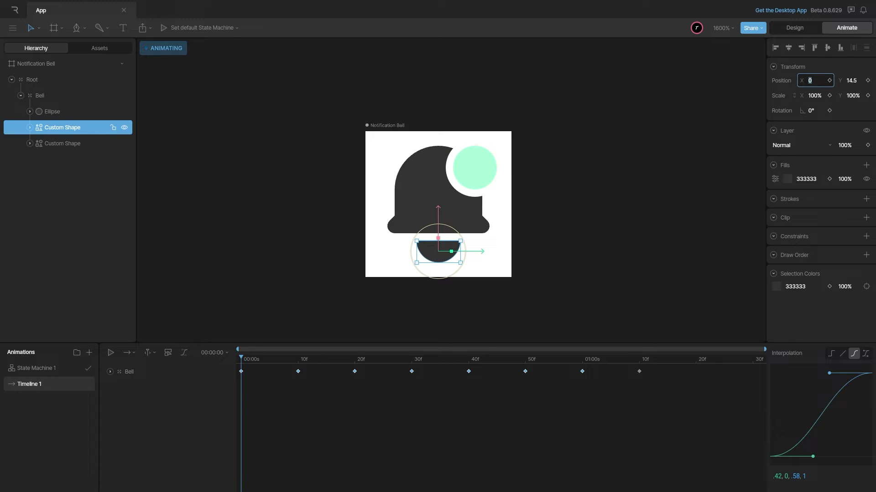
key("Up")
key("Down")
key("Down")
key("Down")
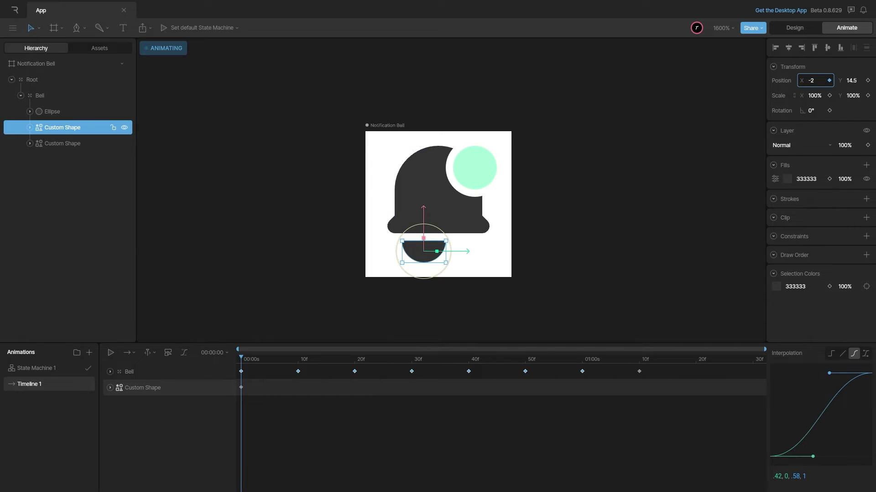
key("Down")
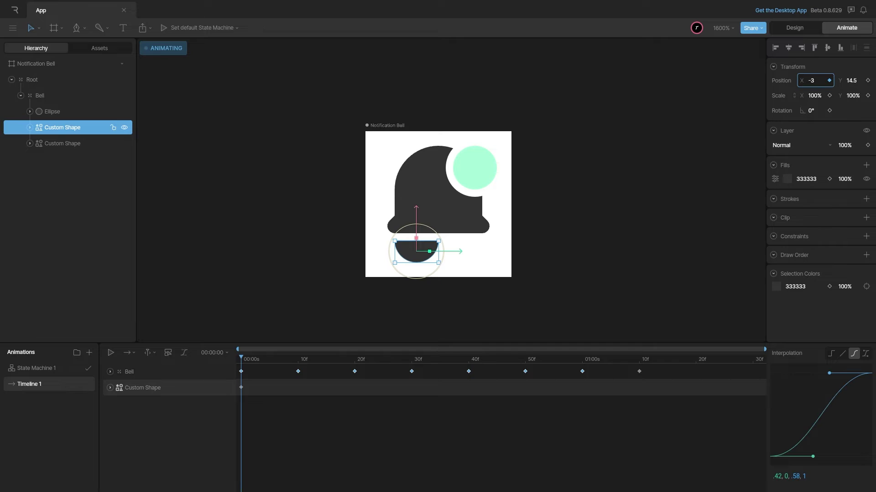
key("Escape")
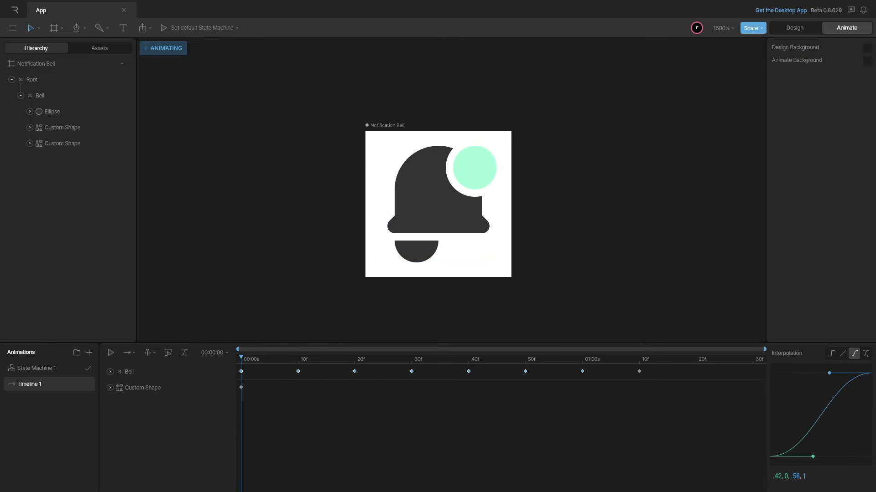
Step: Try an X position of 2 for the clapper shape at frame 0
left_click(62, 127)
left_click(819, 83)
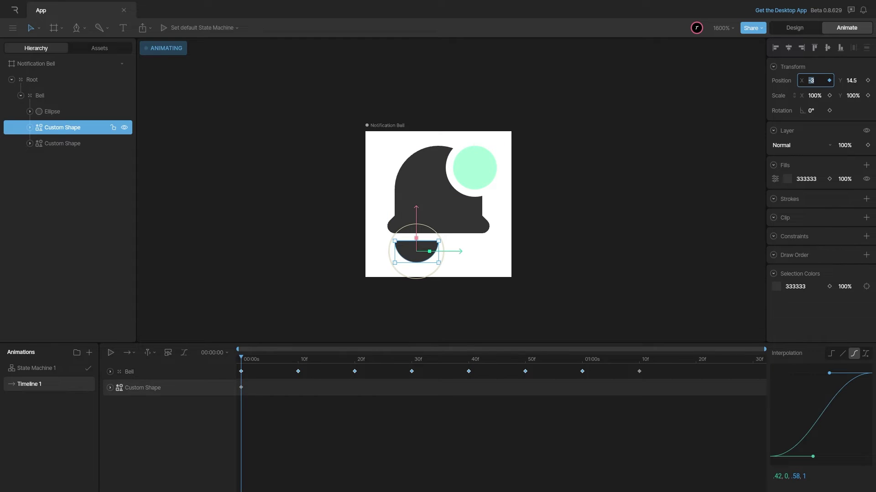
key("Up")
key("Up")
key("Up")
key("Up")
key("Up")
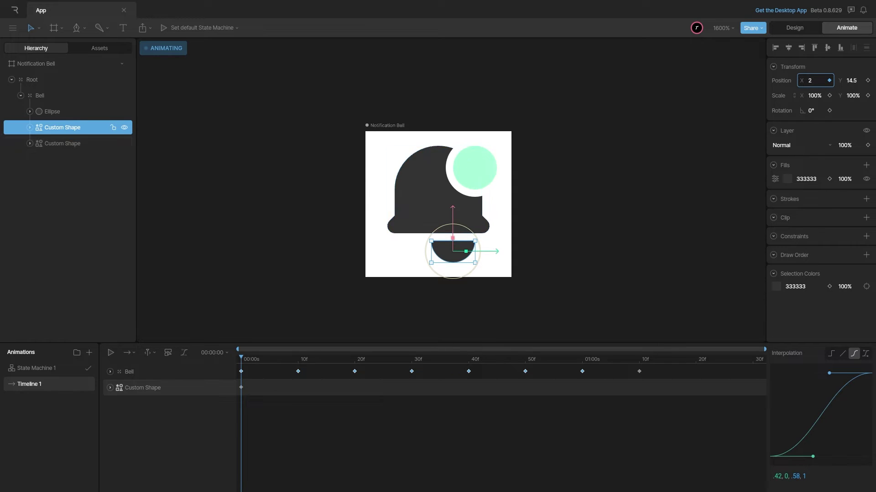
key("Escape")
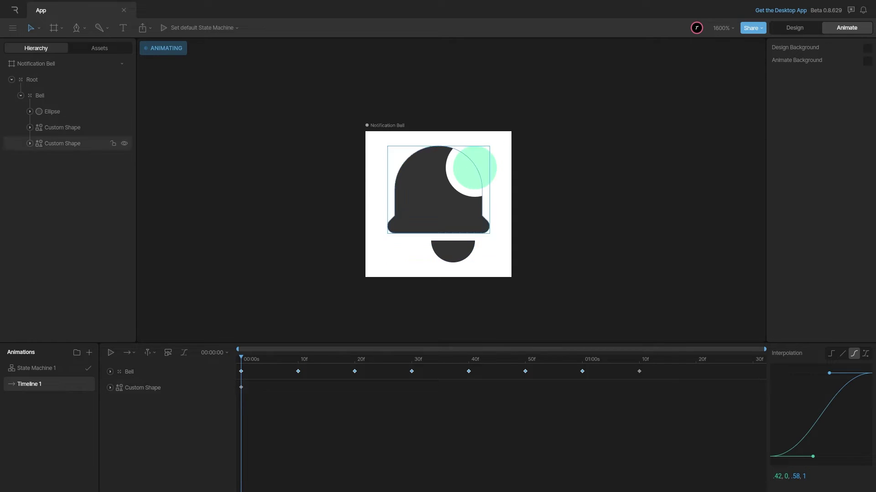
Step: Key the clapper shape's X position at 0 on frame 0 of the timeline
left_click(68, 111)
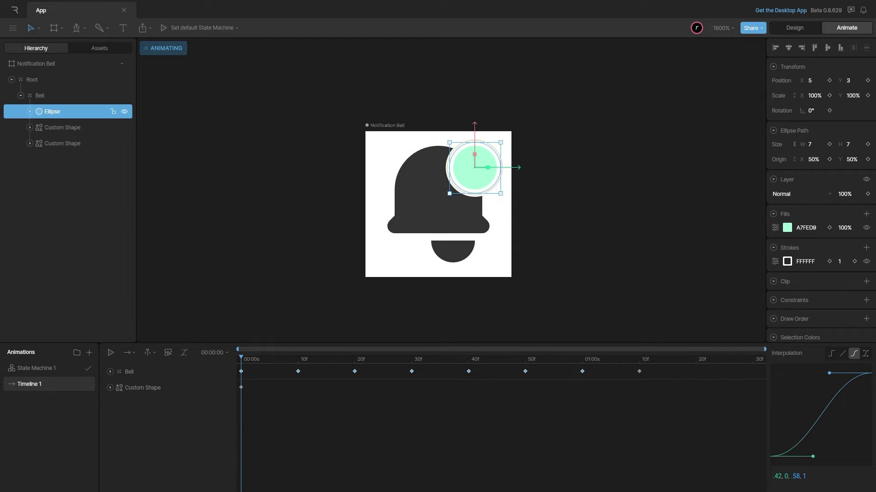
left_click(67, 127)
left_click(816, 80)
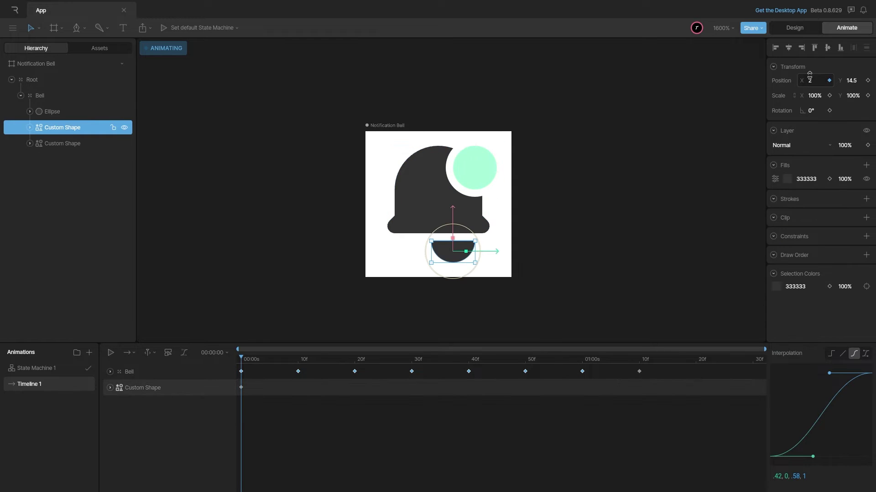
type("0")
key("Return")
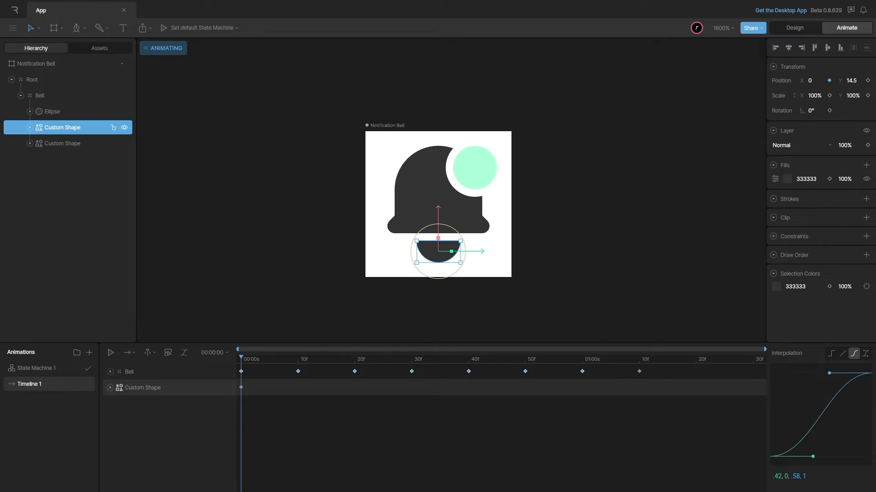
Step: At frame 10 of the timeline, set the clapper shape's X position to -2
left_click_drag(241, 358, 298, 358)
left_click(815, 80)
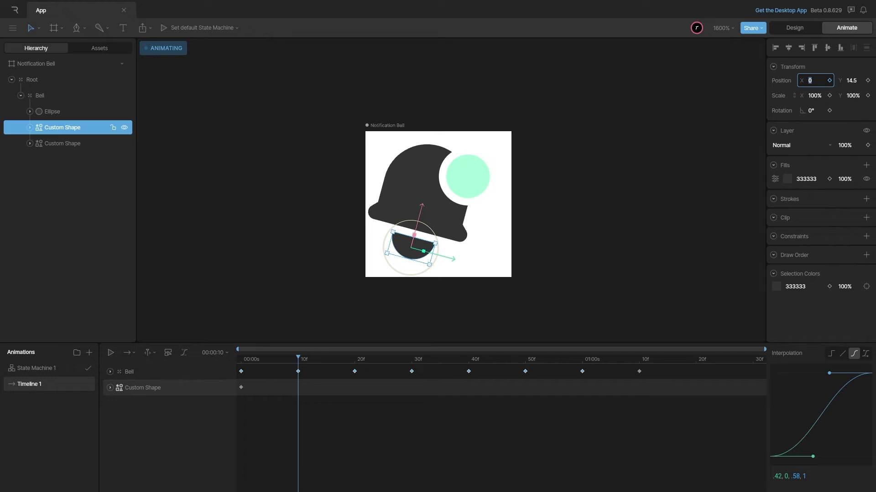
key("Up")
key("Down")
key("Down")
key("Down")
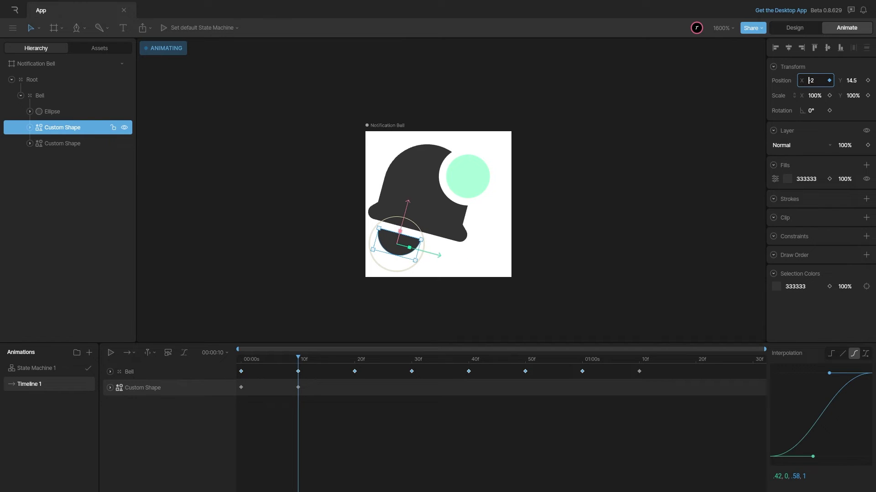
key("Escape")
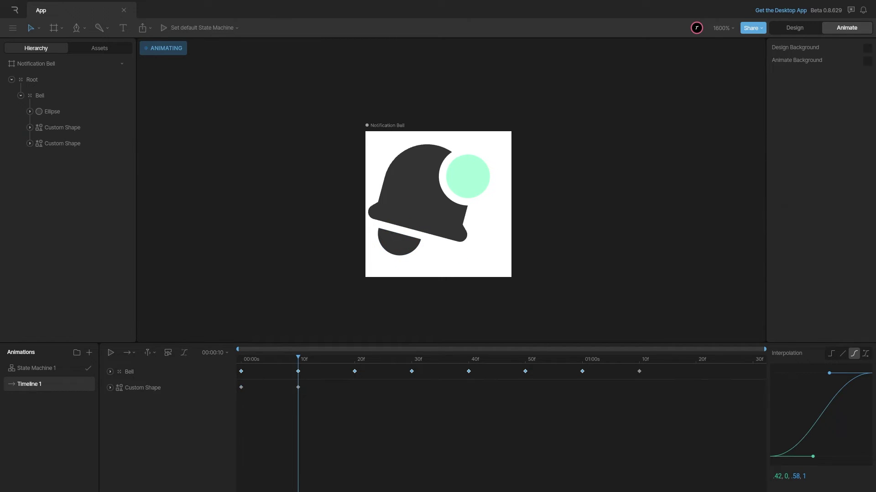
Step: At frame 20 of the timeline, set the clapper shape's X position to 2
key("shift+.")
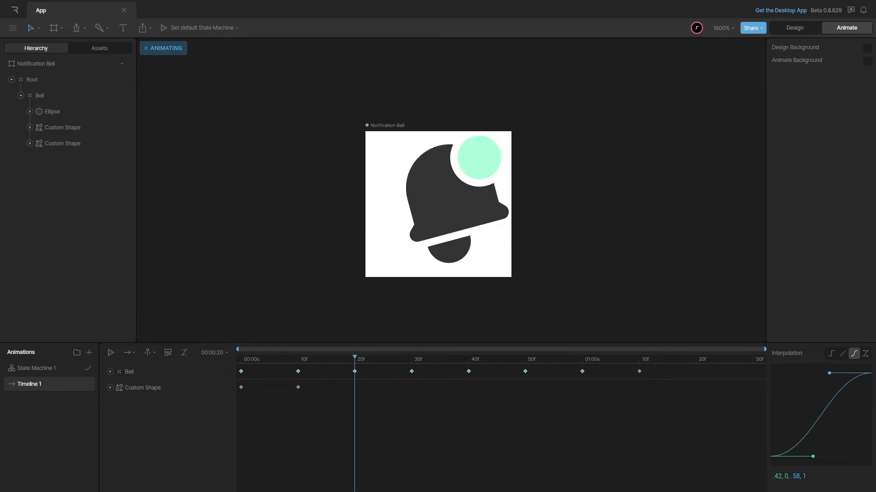
left_click(69, 127)
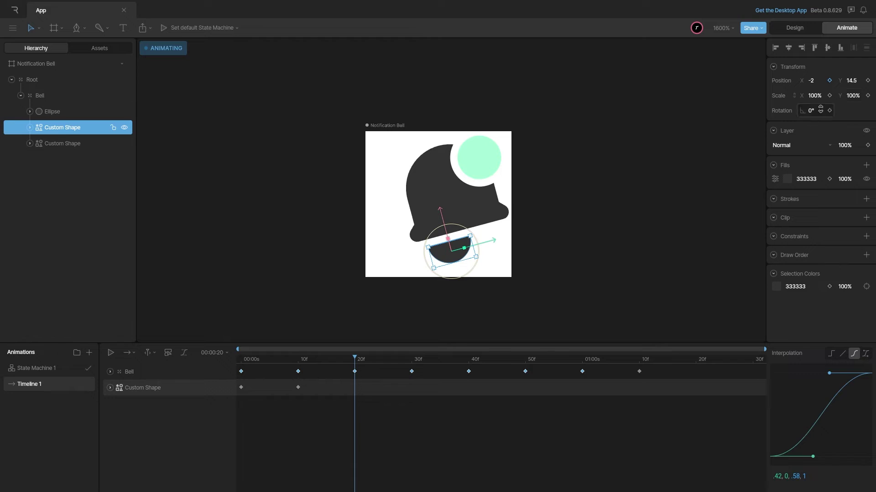
left_click(812, 80)
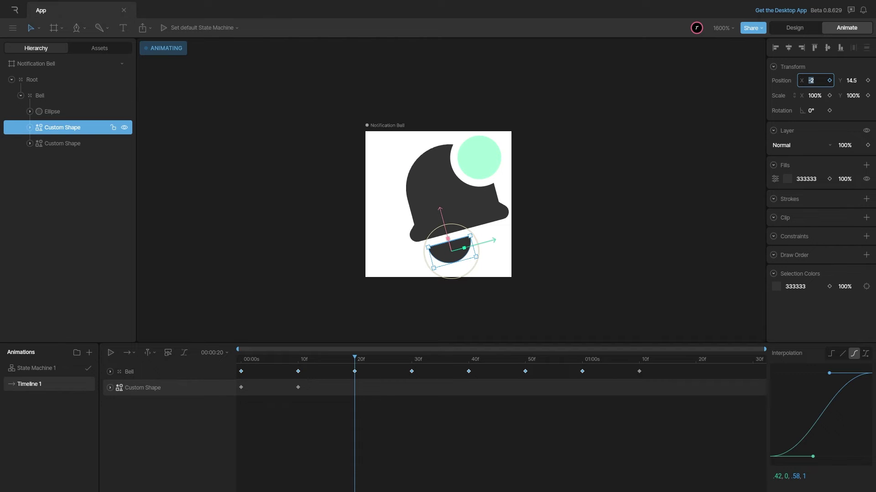
type("2")
key("Return")
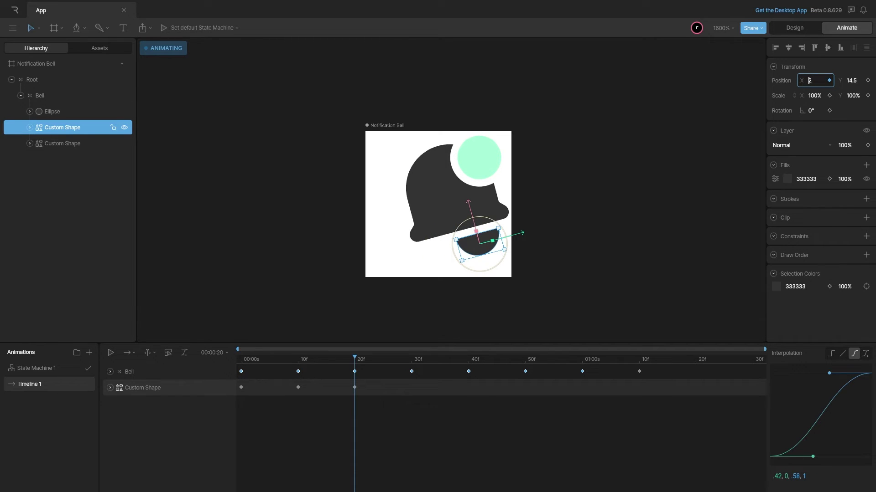
key("Escape")
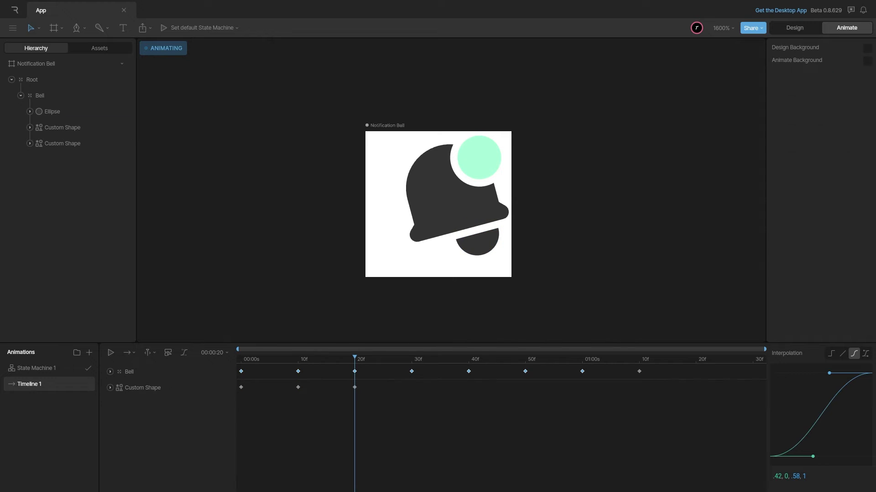
Step: At frame 30 of the timeline, set the clapper shape's X position to -1
key(".")
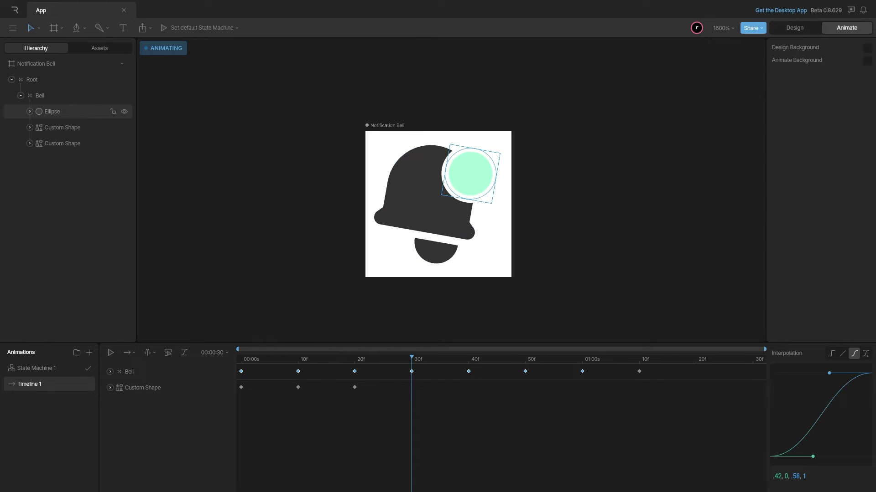
left_click(82, 127)
left_click(811, 81)
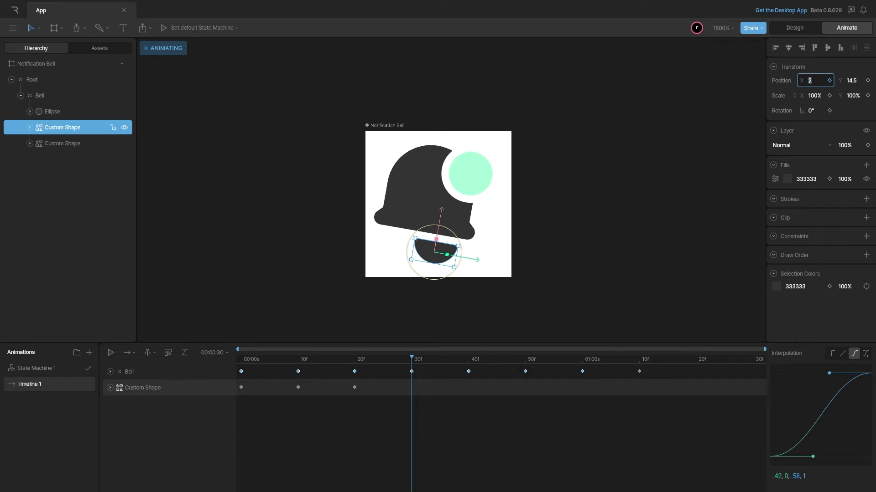
type("-2")
key("BackSpace")
type("1")
key("Return")
Step: At frame 40 of the timeline, set the clapper shape's X position to 1
key("Right")
key("shift+Right")
key("Left")
key("Left")
key("Right")
left_click(815, 80)
type("1")
key("Return")
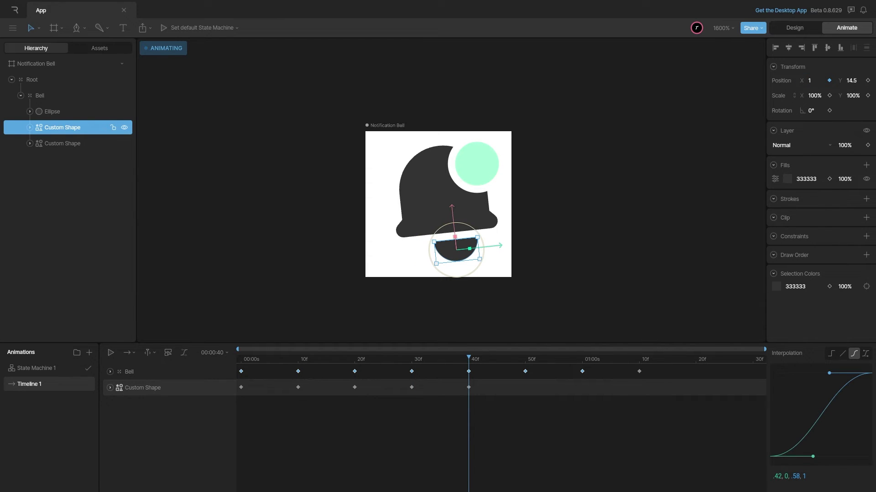
Step: At frame 50 of the timeline, set the clapper shape's X position to 0
key("shift+Right")
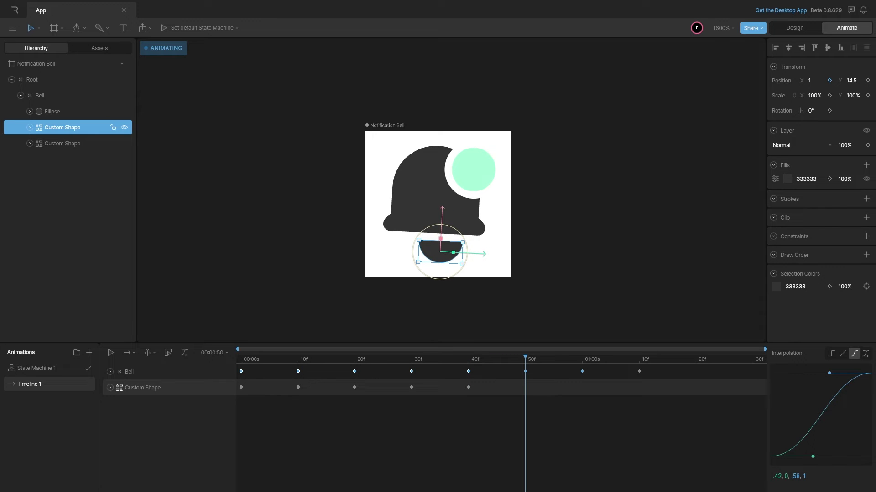
left_click(812, 80)
type("0")
key("Return")
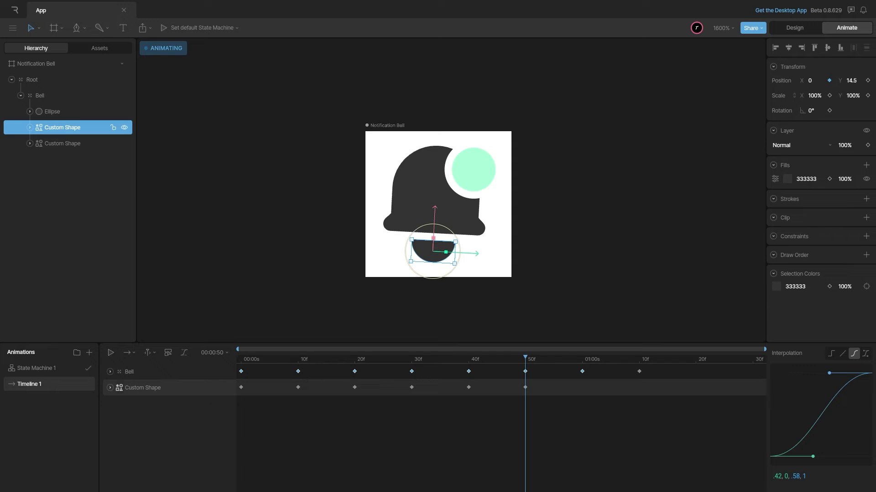
key("Escape")
Step: Compare the bell and clapper keyframes, and move the clapper's last three keyframes 20 frames later, to frames 50, 60 and 70
left_click_drag(525, 359, 241, 359)
left_click(593, 387)
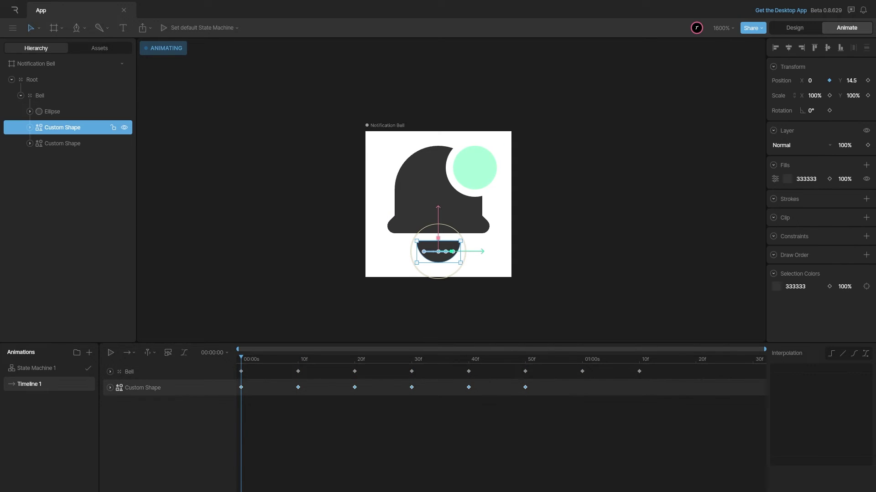
left_click(593, 372)
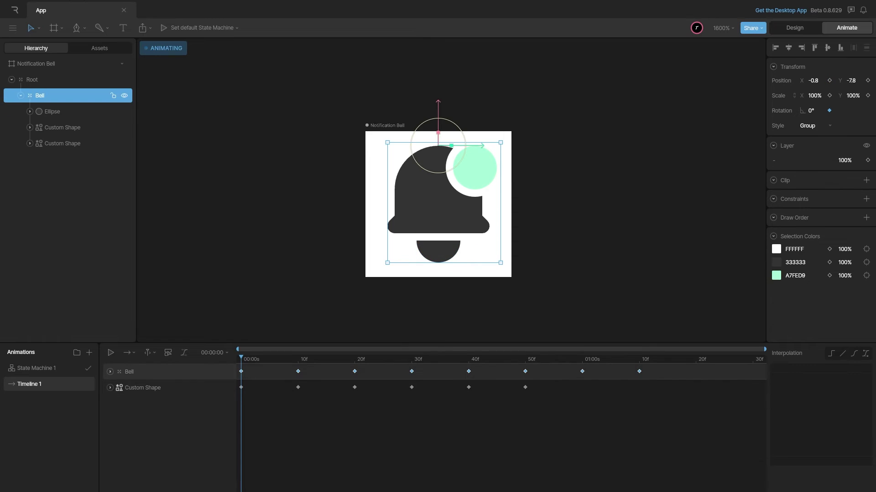
left_click_drag(369, 359, 411, 359)
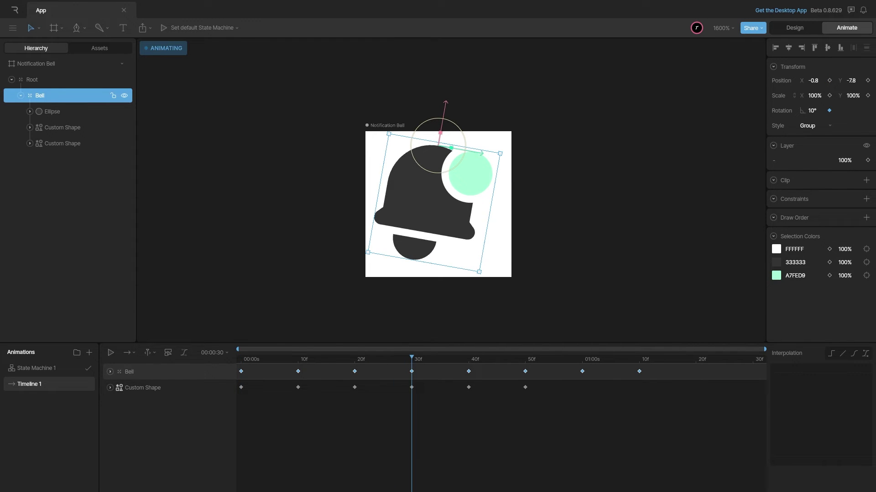
left_click(413, 250)
key("period")
key("comma")
left_click_drag(594, 449, 525, 387)
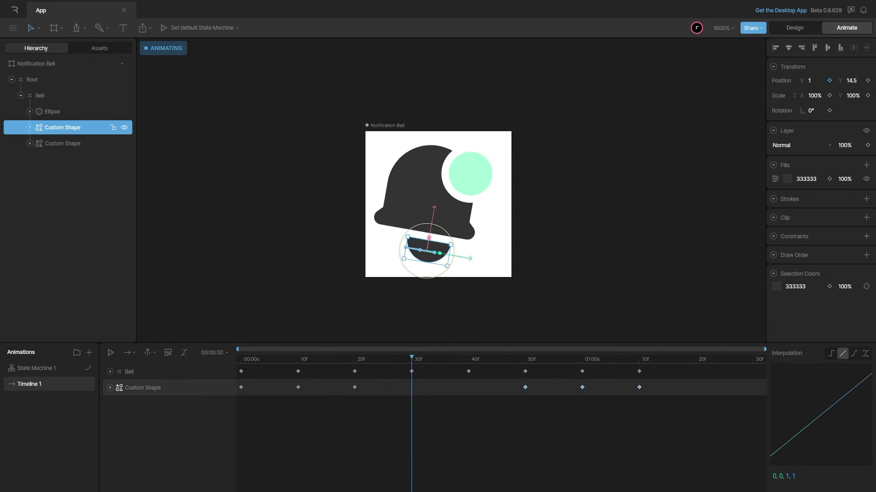
Step: Reselect the clapper shape and set its X position to -1.5 at frame 30
key("Escape")
left_click(470, 174)
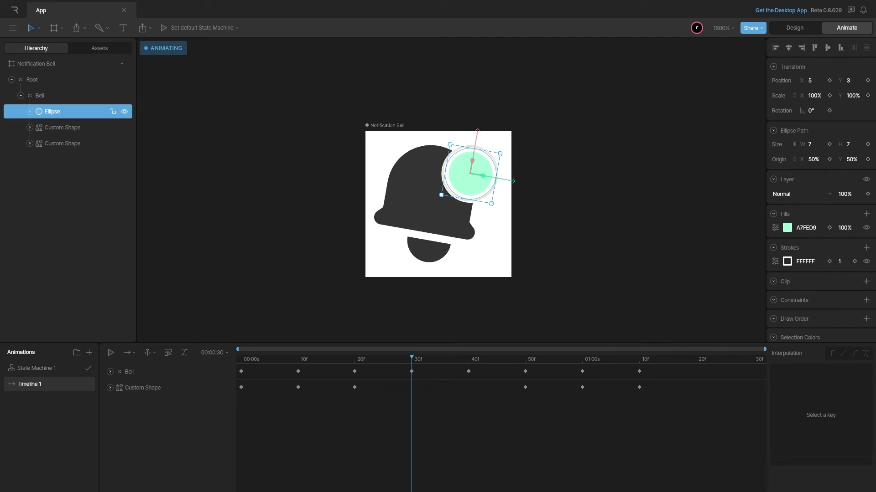
left_click(62, 128)
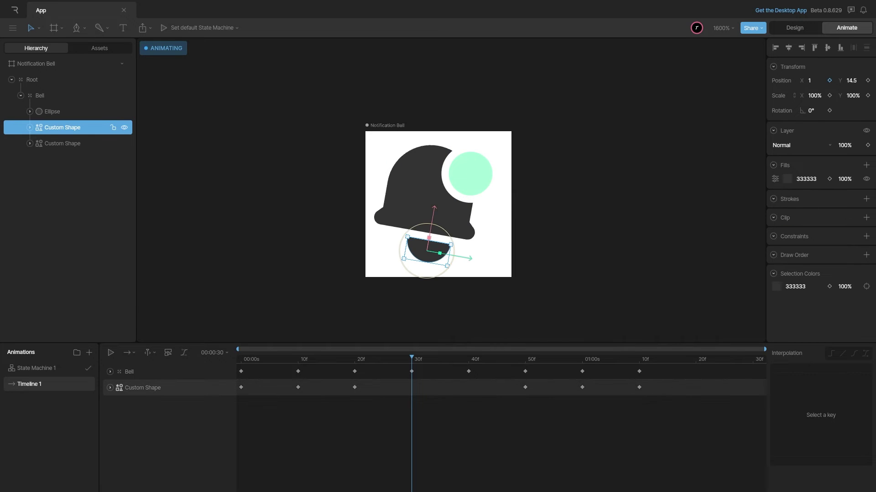
left_click(810, 80)
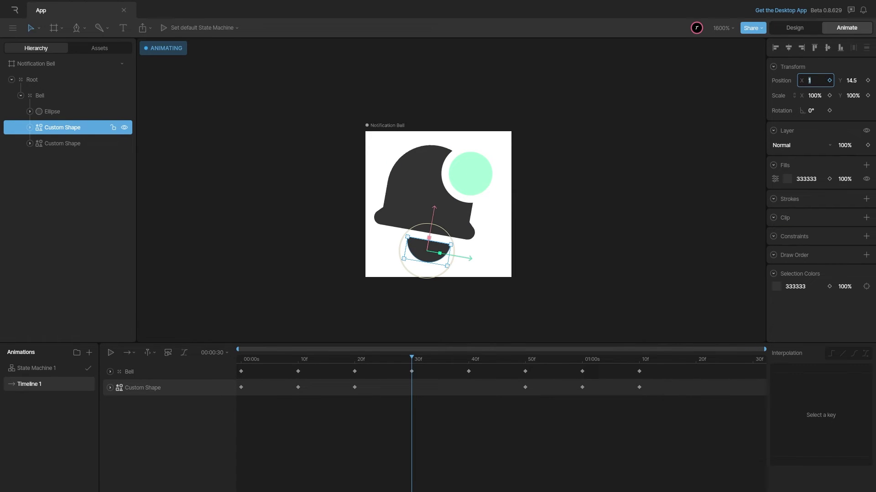
type("-1.5")
key("Return")
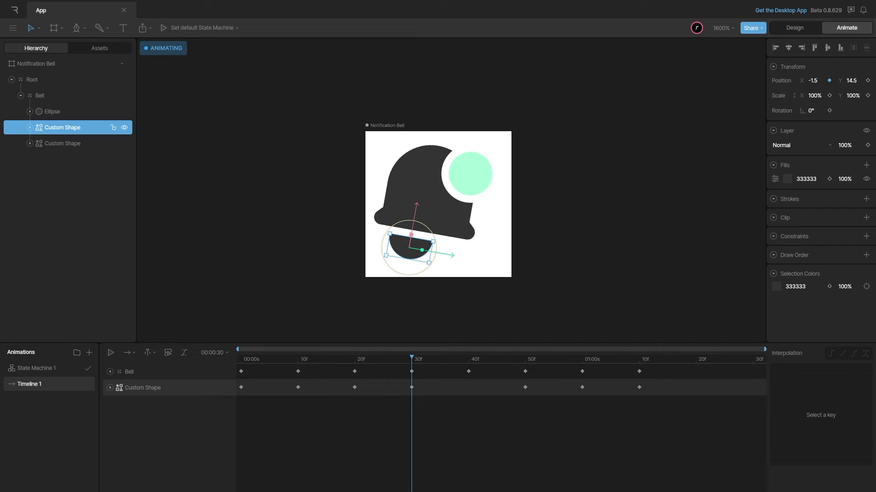
Step: At frame 40 of the timeline, set the clapper shape's X position to 1.5
key("shift+period")
left_click(815, 81)
type("1.5")
key("Return")
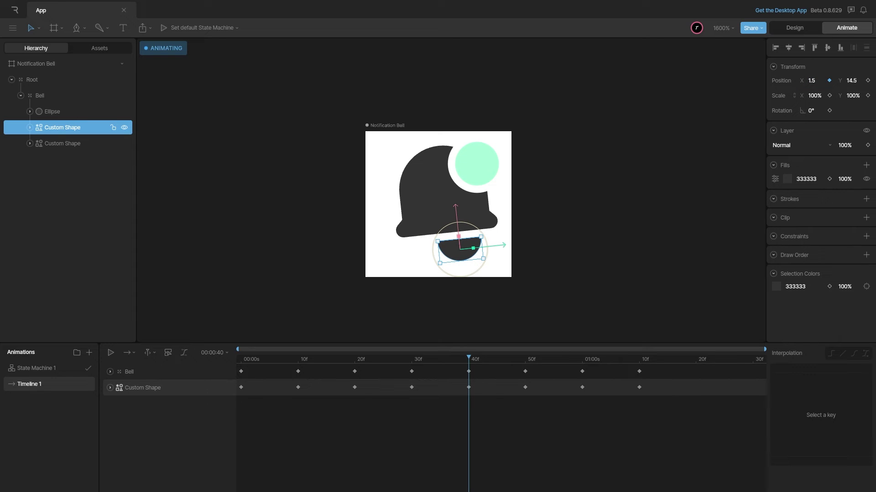
Step: Apply eased .42, 0, .58, 1 interpolation to the clapper's keyframes from frame 0 to 60, and play the animation from the start
left_click_drag(661, 426, 526, 404)
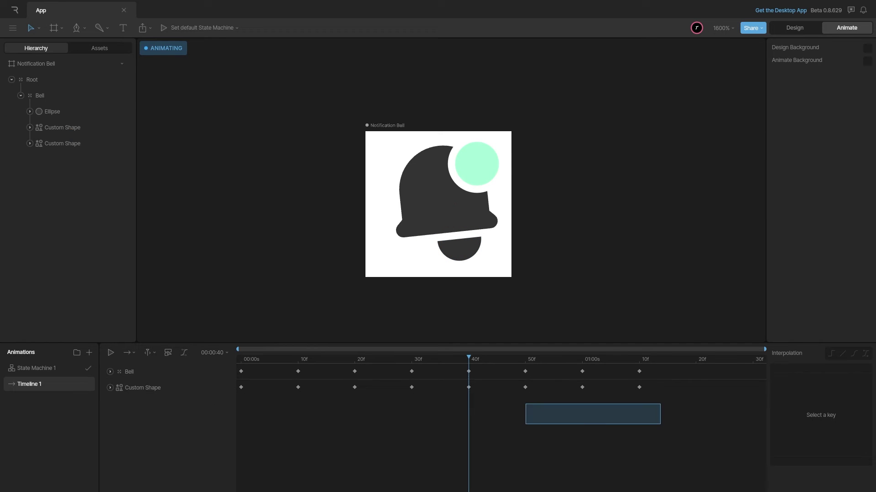
left_click_drag(598, 419, 238, 385)
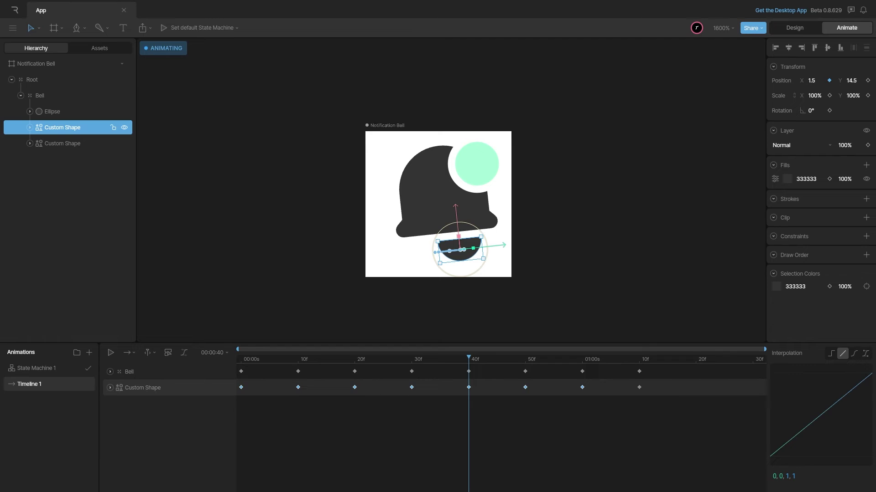
left_click(853, 354)
key("Escape")
left_click_drag(468, 358, 240, 358)
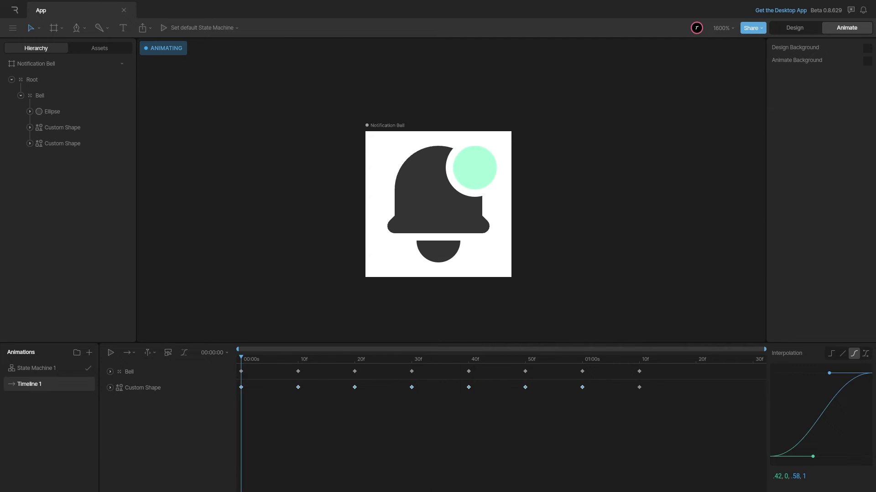
key("space")
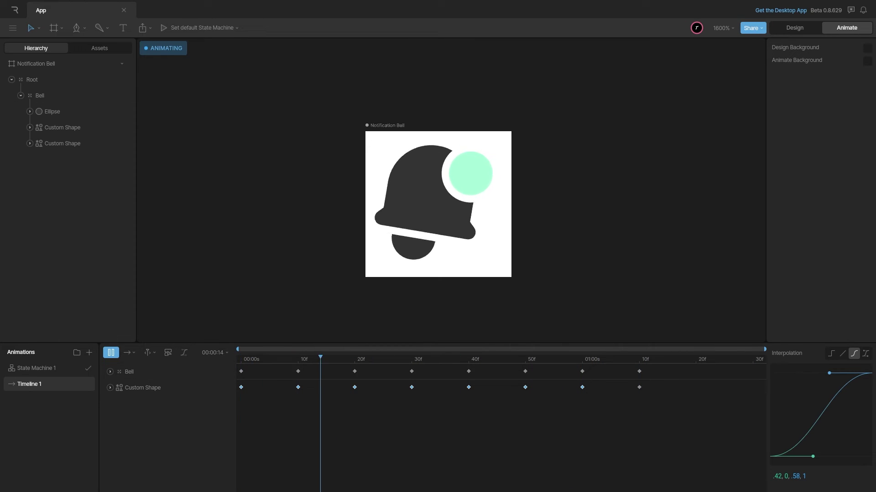
key("space")
Step: Shift all of the clapper's keyframes four frames later so its swing lags the bell, and play the animation back
left_click_drag(675, 409, 236, 378)
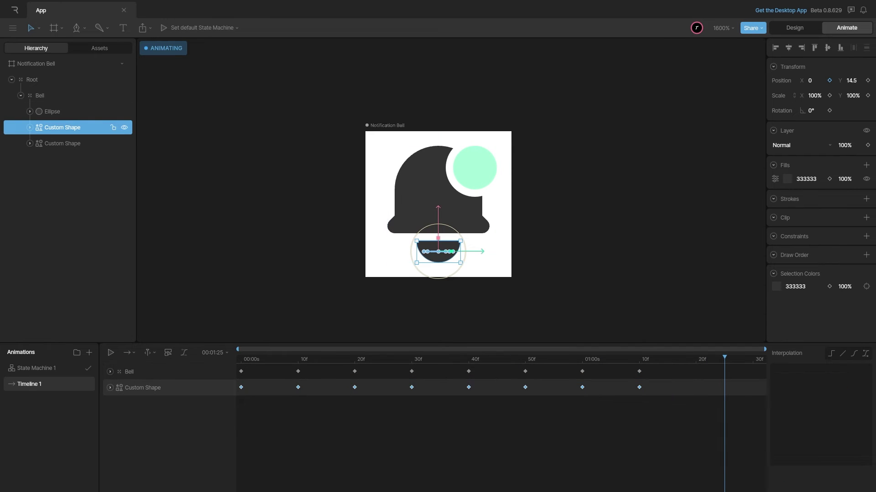
key("alt")
key("alt+Right")
key("alt+Right")
key("alt+Right")
key("alt+Right")
left_click(301, 422)
key("Home")
key("space")
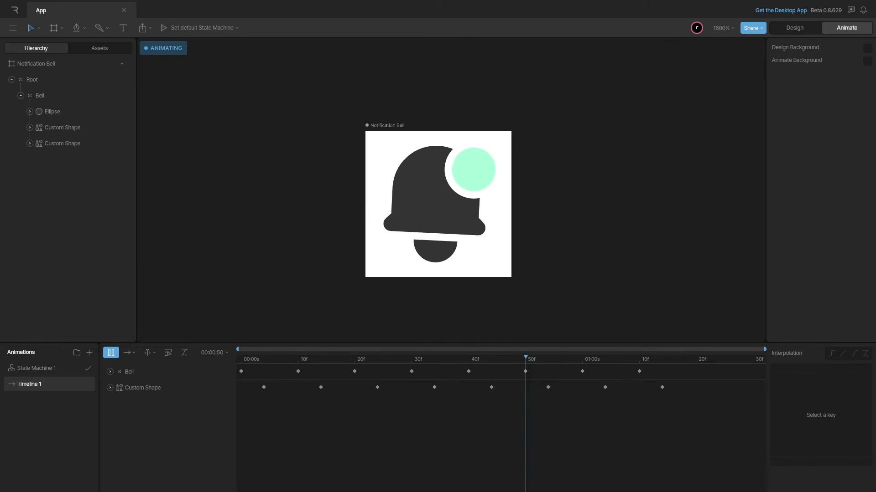
key("space")
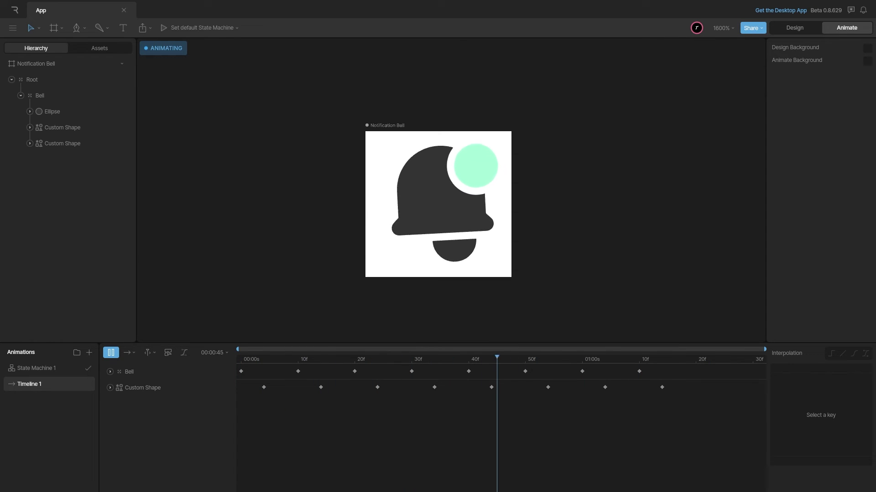
key("space")
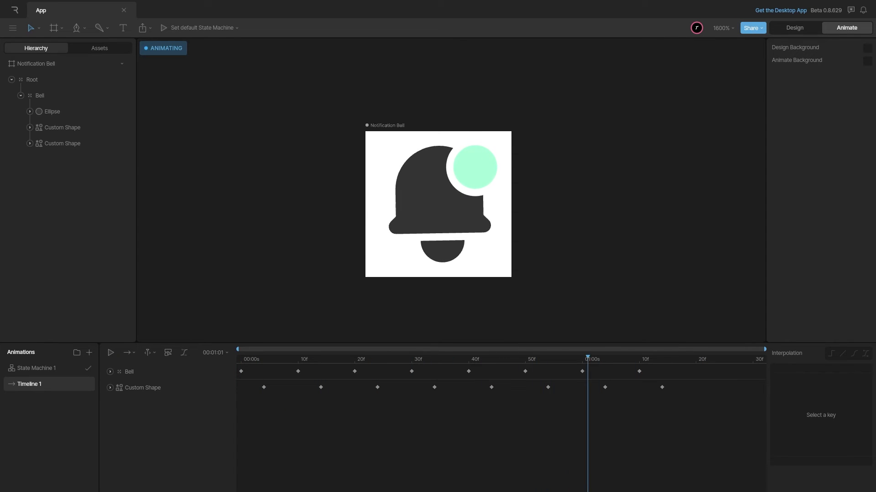
Step: Set the clapper shape's X position to 0.5 on its keyframe at 00:01:04, and replay the animation from the start
left_click_drag(718, 358, 633, 358)
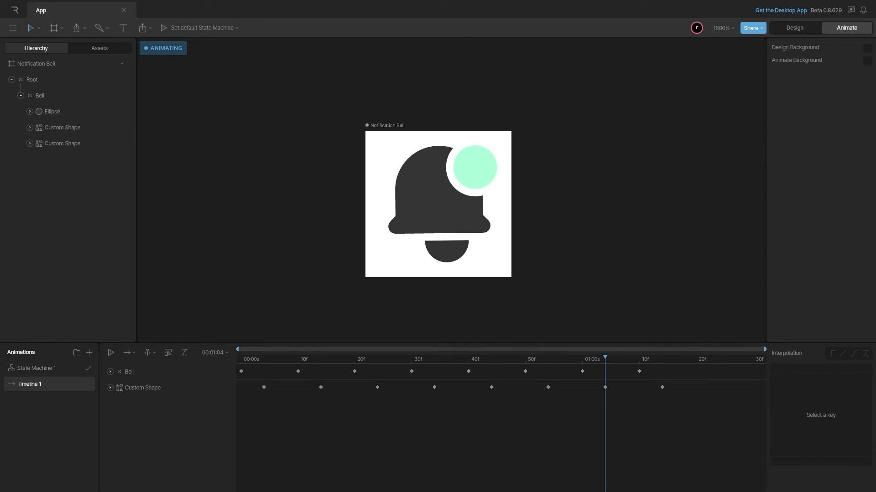
left_click(605, 387)
left_click(814, 82)
type(".5")
key("Return")
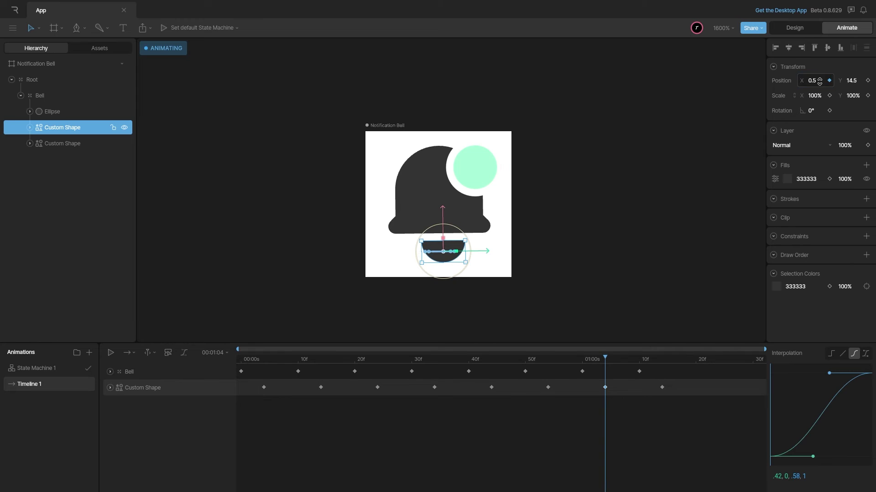
key("space")
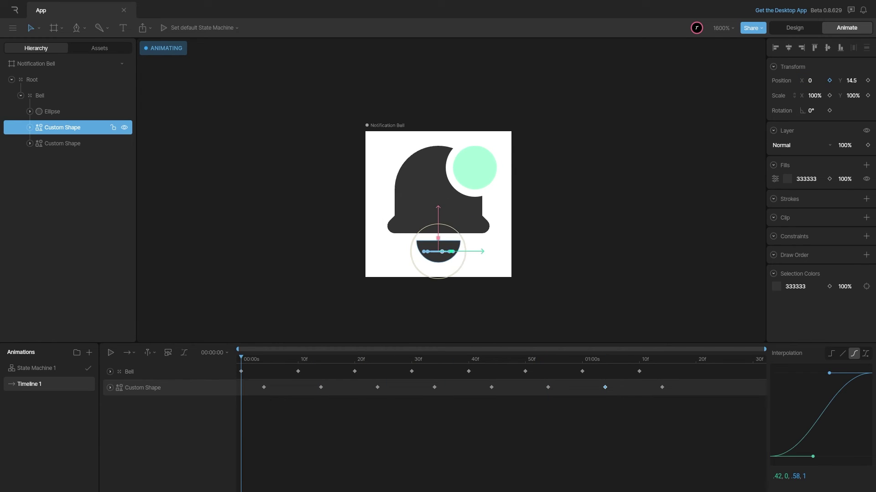
key("Escape")
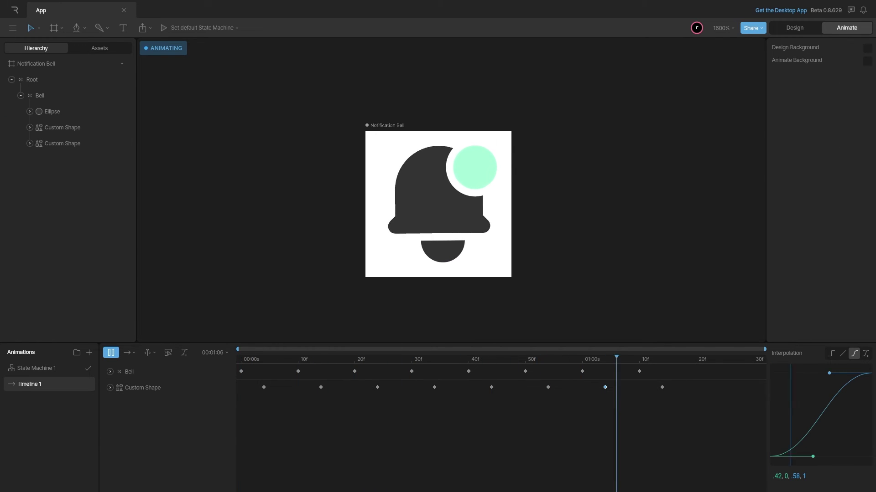
left_click_drag(753, 359, 241, 359)
left_click(111, 353)
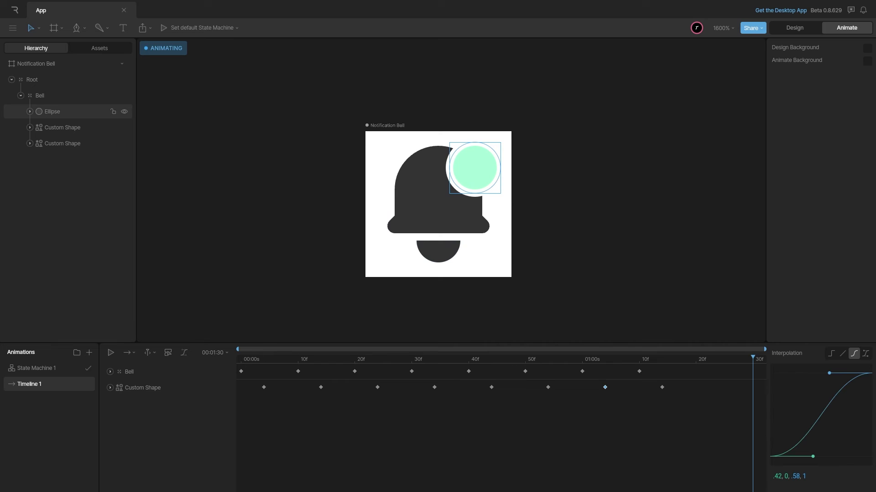
Step: Key the green notification ellipse's width and height at 0 on frame 0 of the timeline
left_click(69, 111)
left_click_drag(752, 359, 241, 359)
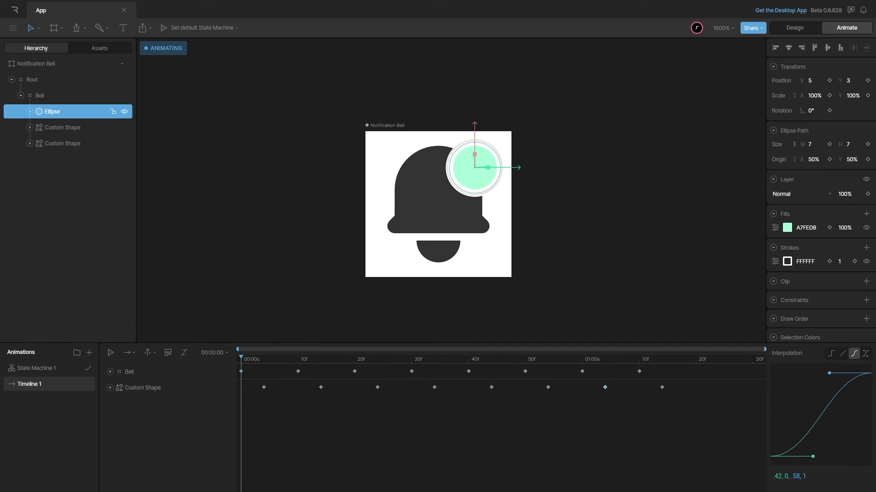
left_click(828, 144)
left_click(867, 144)
left_click(848, 144)
type("0")
key("Return")
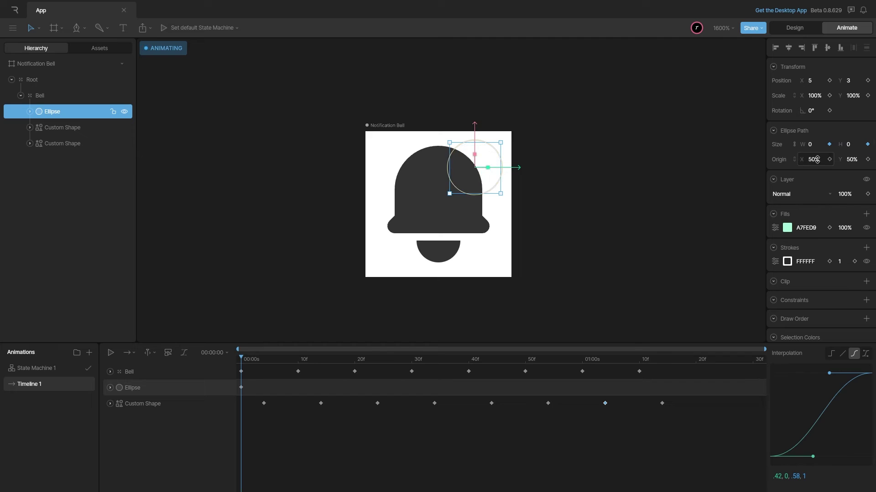
Step: Key the notification ellipse's width and height at 7 on frame 10, and play the animation from the start
left_click(298, 360)
left_click(820, 144)
type("7")
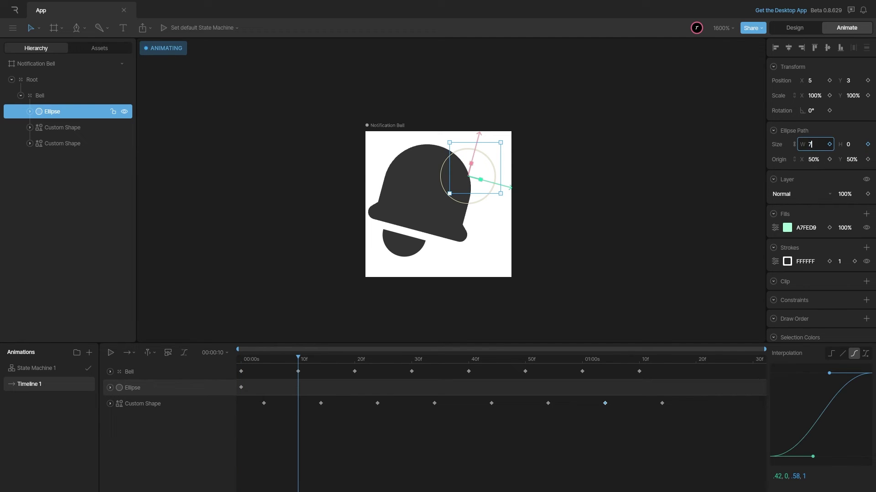
key("Return")
key("Escape")
key("shift+Left")
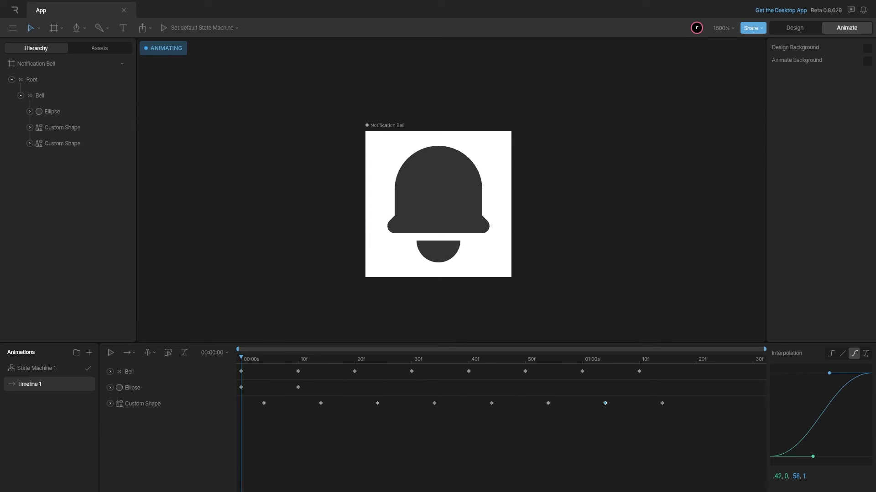
key("space")
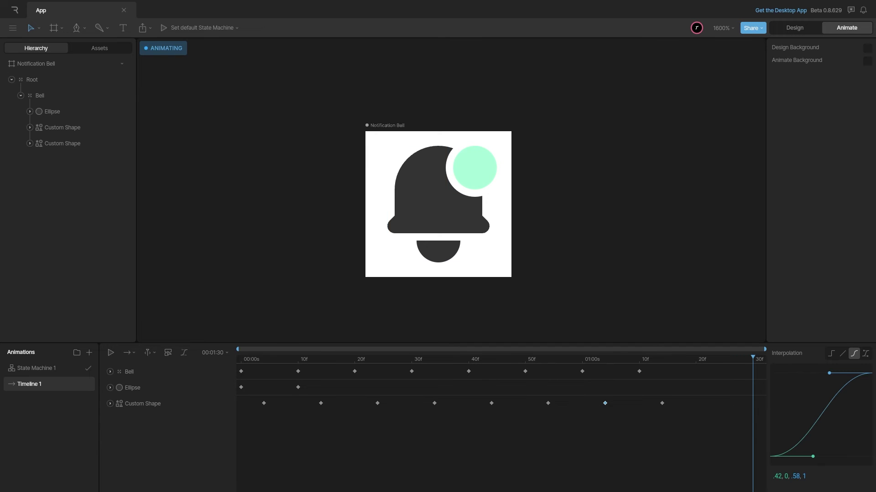
left_click_drag(753, 358, 240, 359)
key("space")
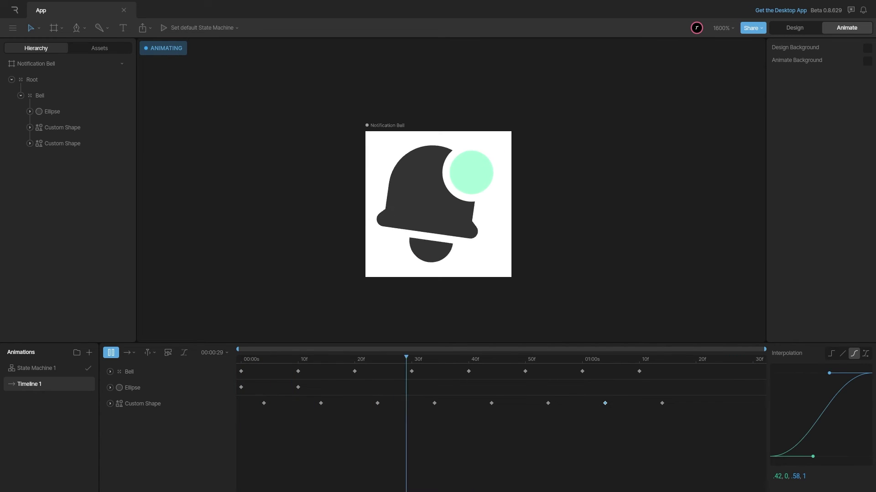
Step: Rename the Timeline 1 animation to bell-ring, and duplicate it under the name idle
double_click(29, 384)
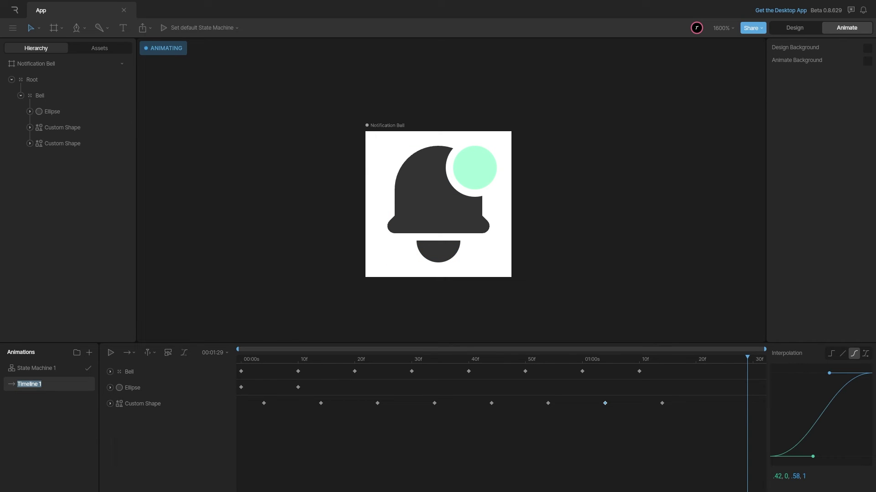
type("bell-ring")
right_click(67, 383)
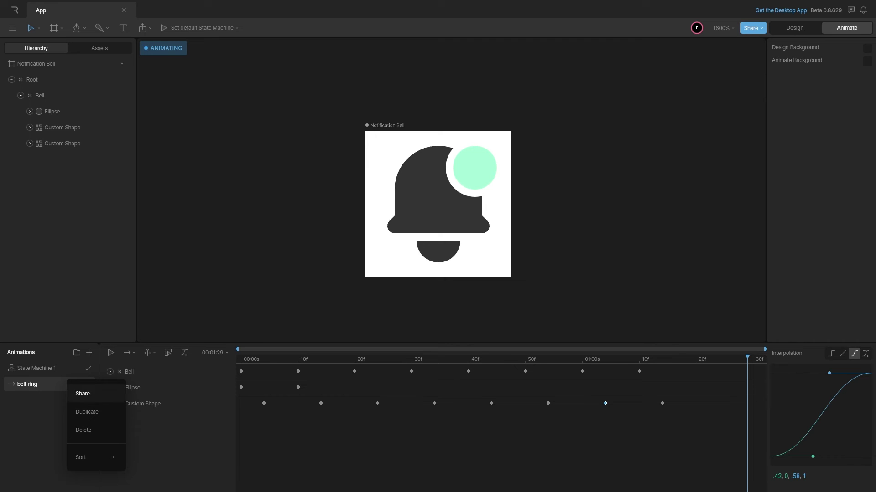
left_click(84, 413)
type("idle")
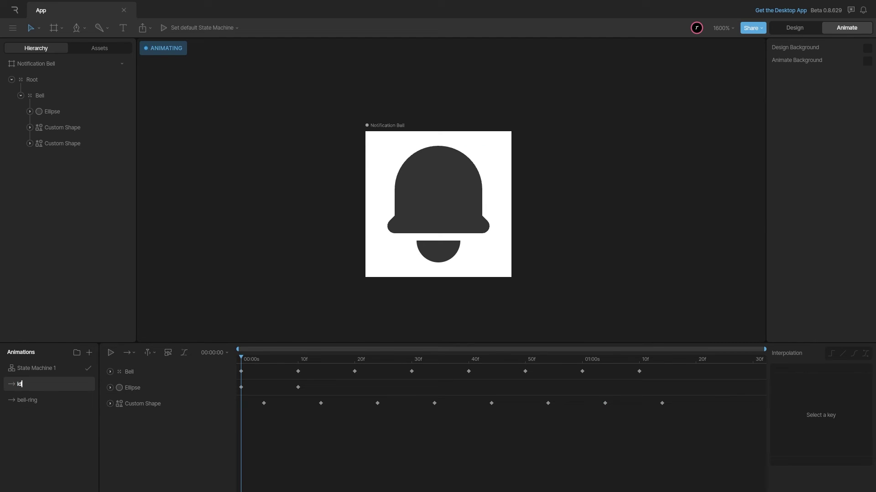
Step: Delete all keyframes in idle except each object's first, and move the clapper's remaining keyframe to frame 0
left_click_drag(293, 440, 757, 365)
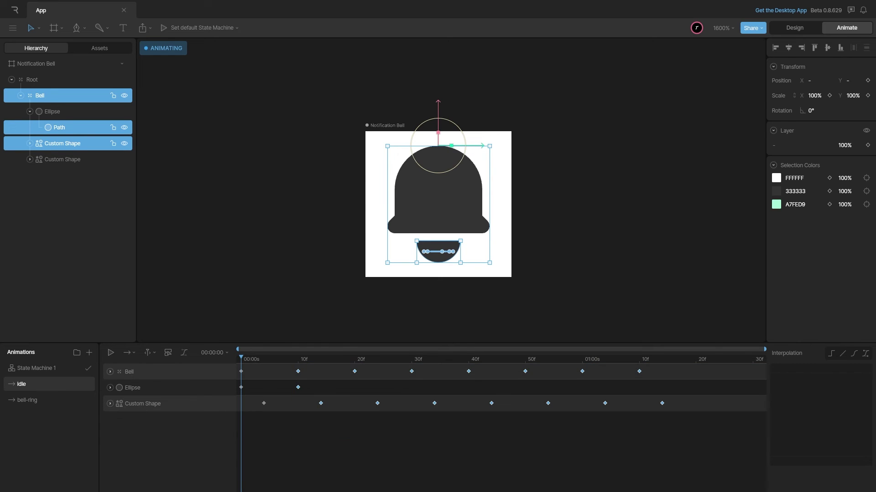
key("Delete")
left_click_drag(263, 403, 241, 403)
Step: Set the idle animation's duration to 00:00:01
left_click(214, 352)
left_click(271, 397)
key("Return")
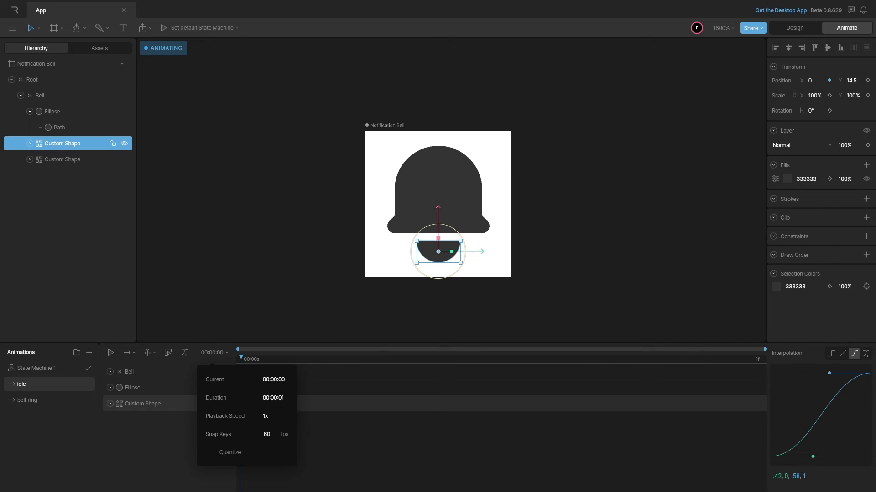
key("Escape")
Step: Set the bell-ring animation's duration to 00:01:15, one frame past the clapper's last keyframe
left_click(27, 400)
left_click_drag(747, 358, 662, 357)
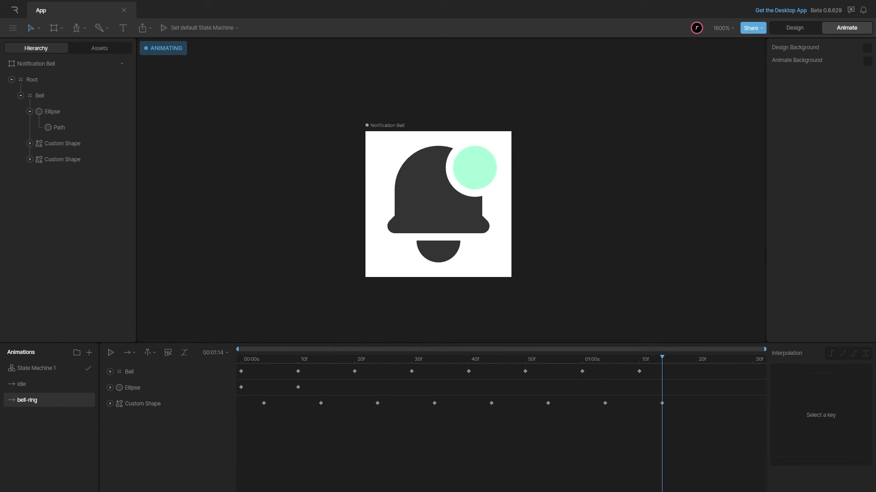
key("Right")
left_click(214, 353)
left_click(275, 397)
type("11")
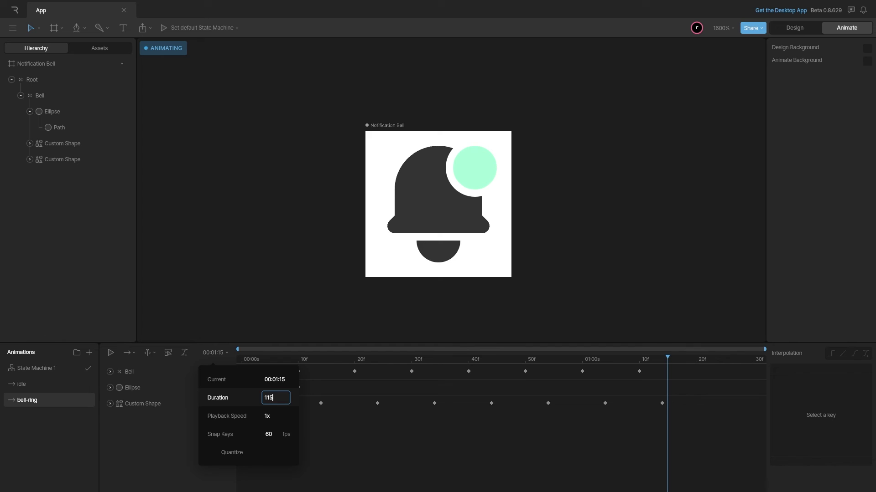
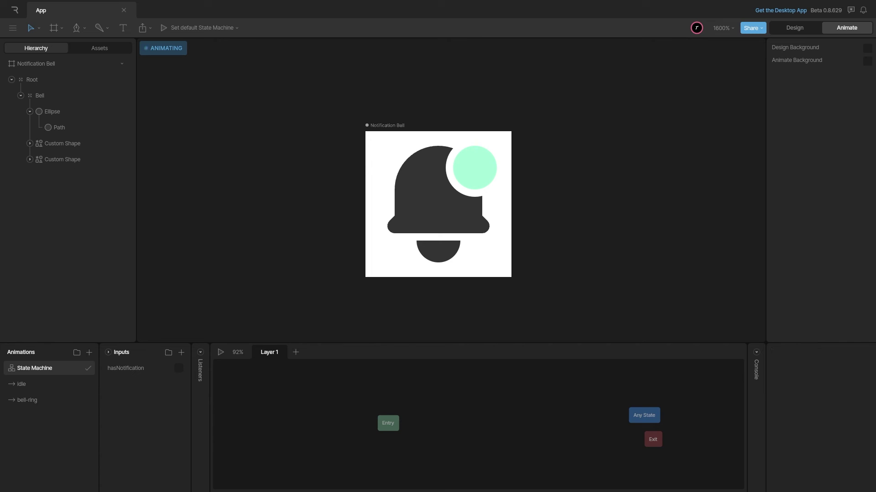
Step: Add idle and bell-ring as states in Layer 1, lined up after Entry, with Entry connected to idle and transitions both ways between them
left_click_drag(22, 384, 442, 412)
left_click_drag(27, 400, 542, 423)
left_click_drag(388, 424, 362, 415)
left_click_drag(443, 413, 411, 416)
left_click_drag(542, 422, 510, 415)
mouse_move(411, 415)
left_mouse_down()
mouse_move(497, 416)
mouse_move(404, 415)
mouse_move(547, 414)
mouse_move(415, 415)
left_mouse_up()
Step: Add a condition to the idle to bell-ring transition requiring hasNotification to be true
left_click(465, 415)
left_click(866, 415)
left_click(795, 430)
left_click(790, 449)
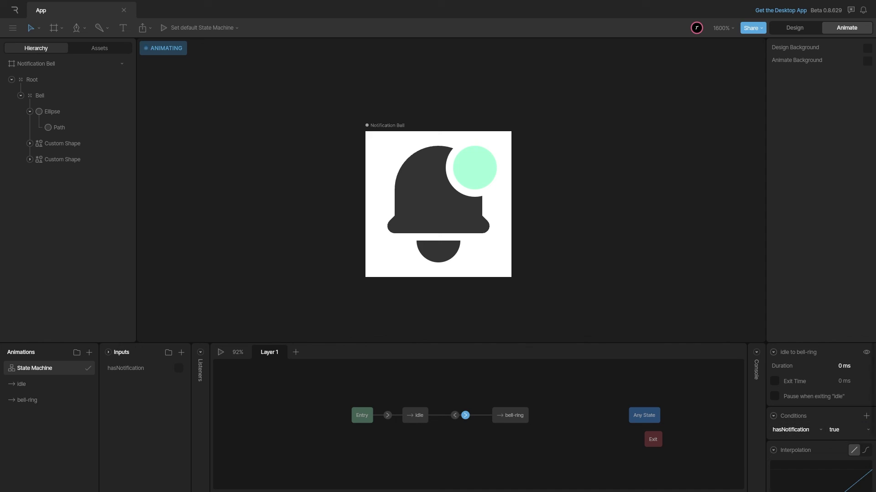
Step: Add a condition to the bell-ring to idle transition requiring hasNotification to be false
left_click(455, 416)
left_click(866, 416)
left_click(790, 448)
left_click(844, 430)
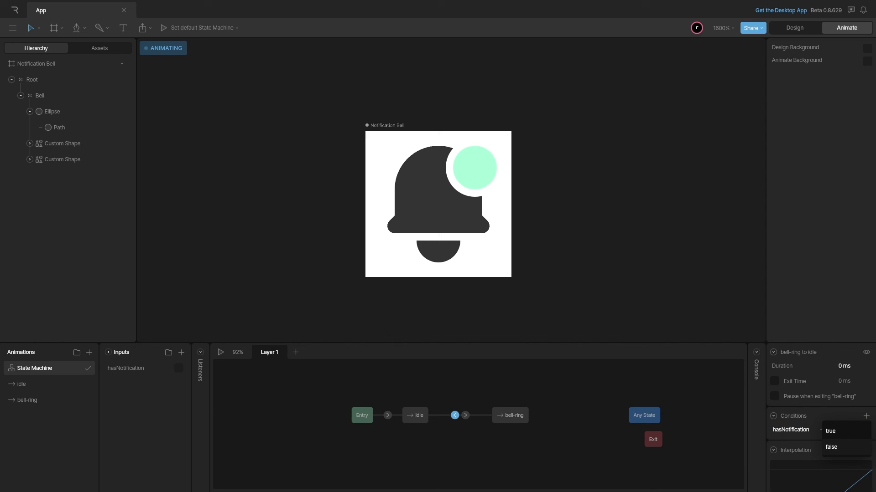
left_click(831, 447)
key("Escape")
Step: Play the state machine while switching hasNotification on and off, and view the bell-ring and idle timelines
key("space")
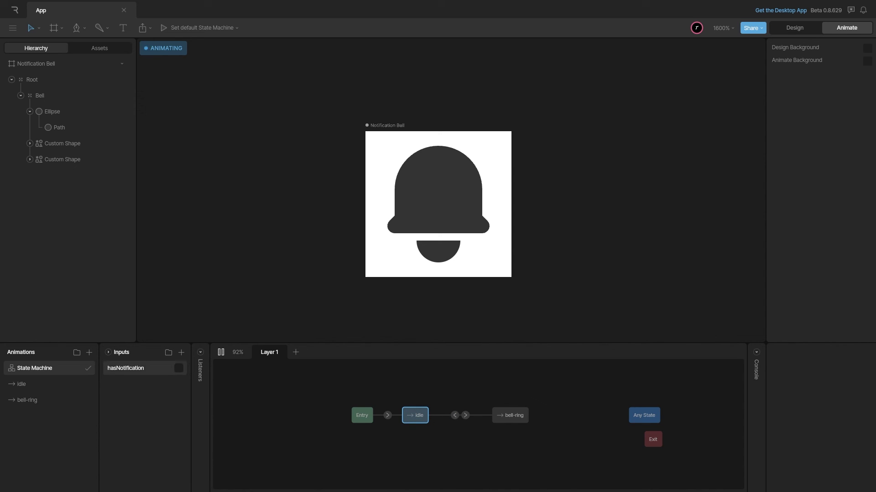
left_click(179, 368)
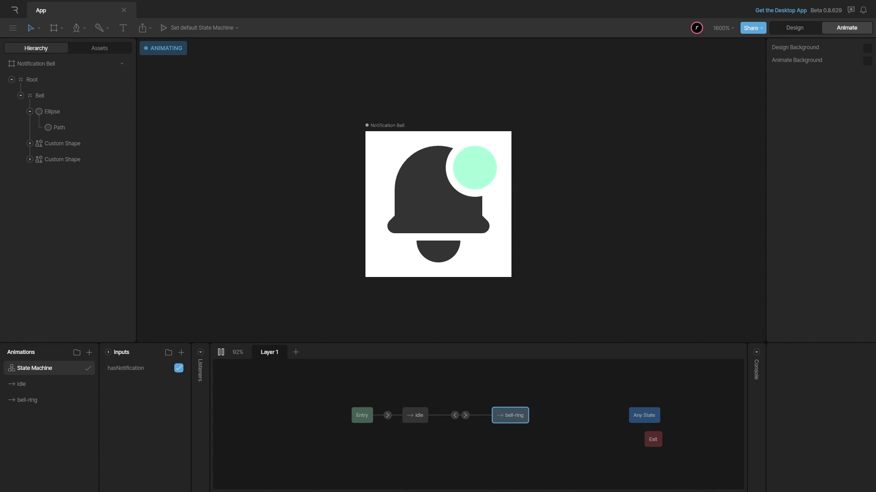
left_click(178, 368)
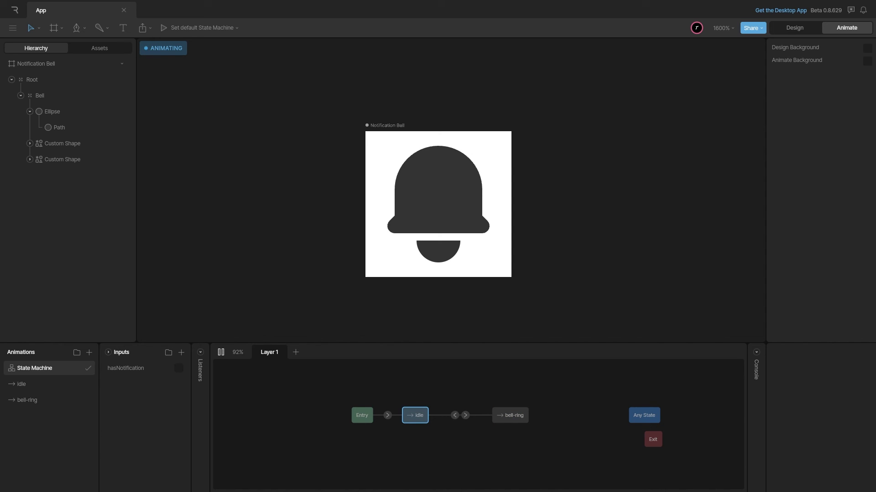
left_click(27, 400)
left_click(22, 384)
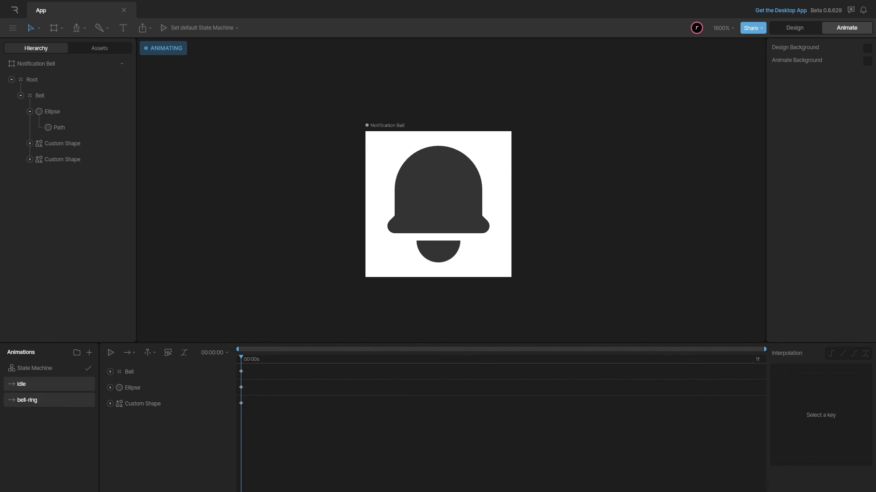
Step: Give the bell-ring to idle transition a duration of 600 ms and curved interpolation
left_click(35, 368)
left_click(457, 415)
left_click(853, 365)
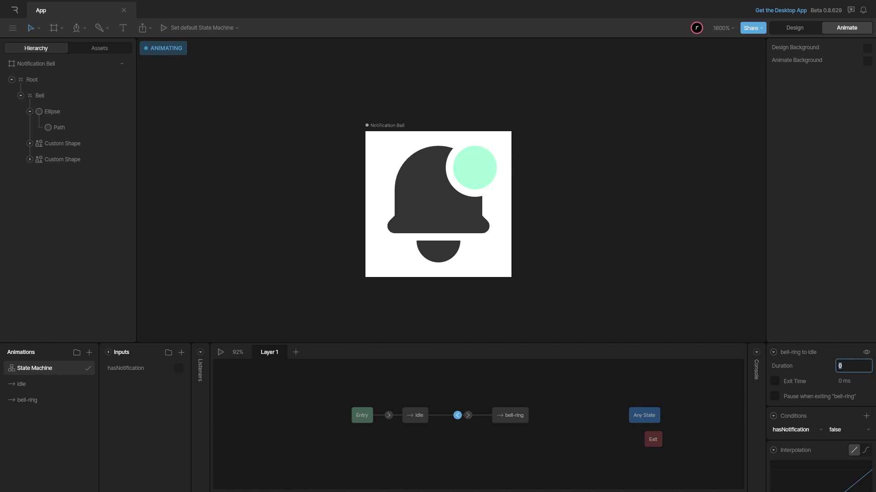
type("600")
key("Return")
left_click(865, 450)
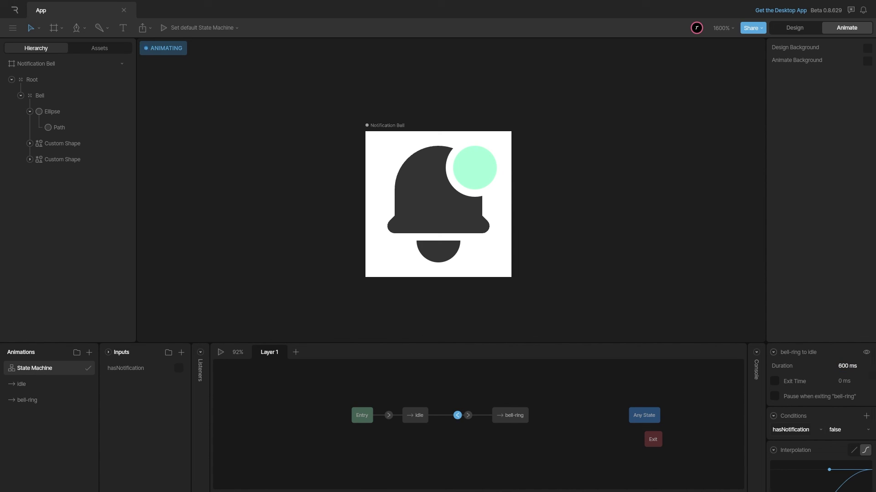
Step: Test the eased return to idle by playing the state machine and switching hasNotification on and off repeatedly
key("Escape")
key("space")
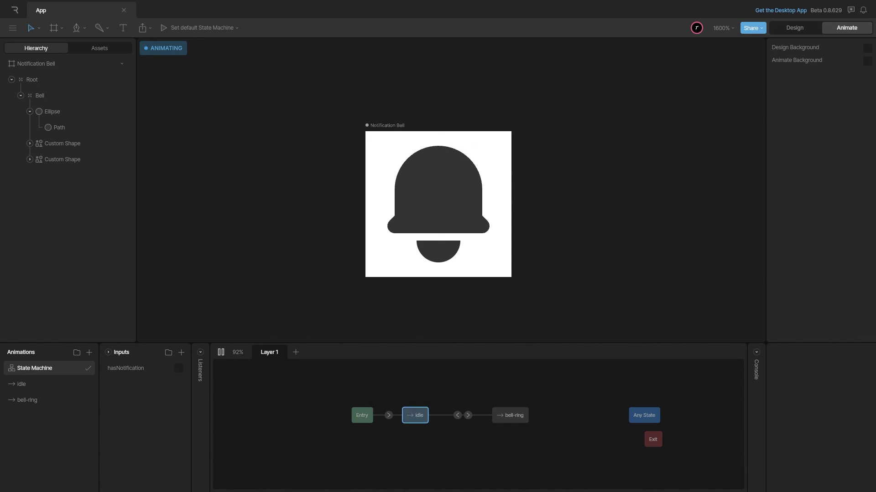
left_click(179, 368)
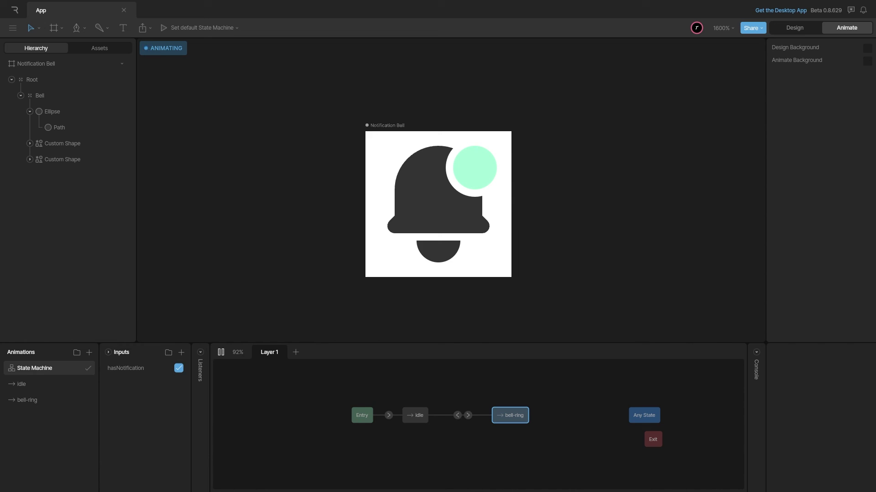
left_click(178, 368)
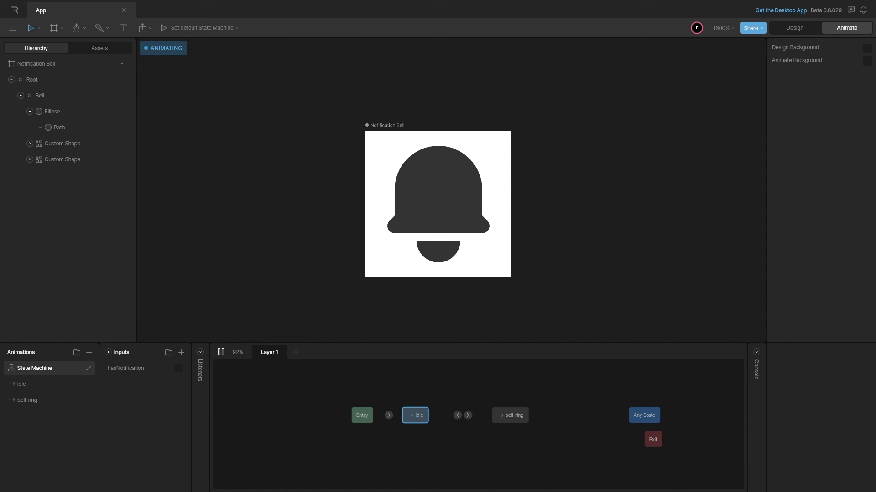
key("space")
key("space")
left_click(178, 368)
left_click(178, 368)
Step: Set the bell-ring to idle transition's duration to 200 ms, and stop the state machine playback
left_click(457, 415)
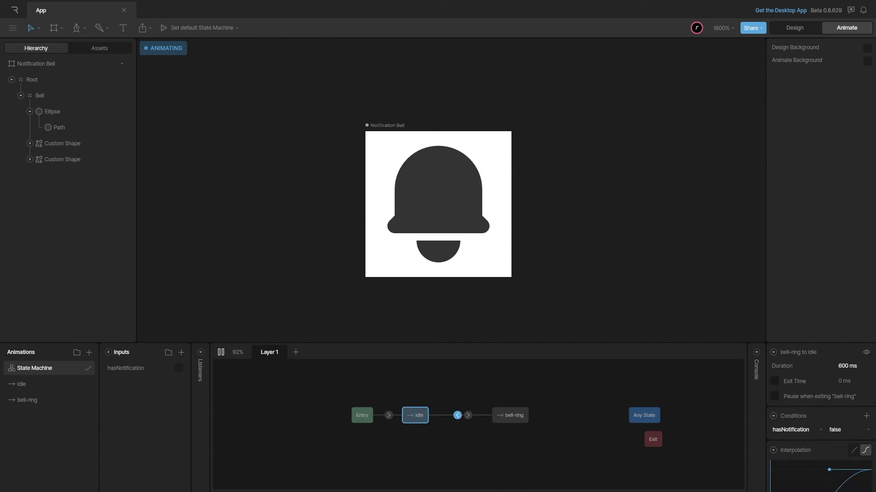
left_click(849, 366)
type("200")
key("Return")
key("space")
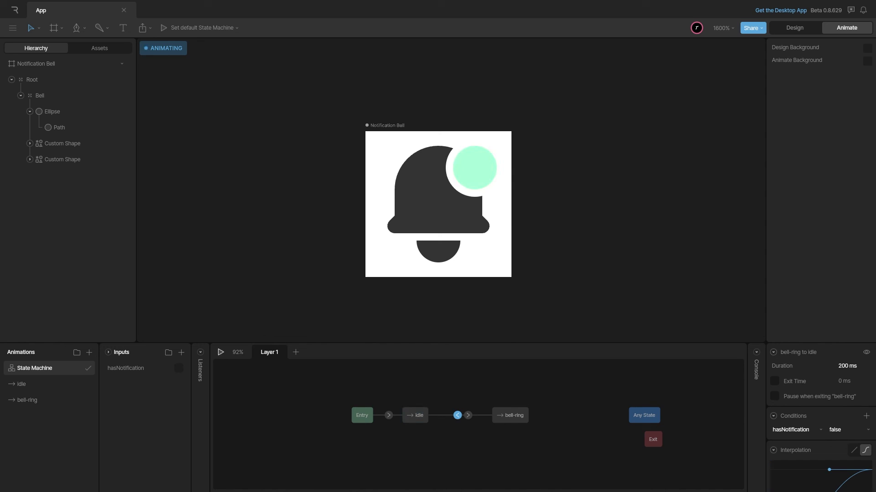
Step: Play the state machine again, switch hasNotification on and back off to check the shorter transition, and stop playback
key("space")
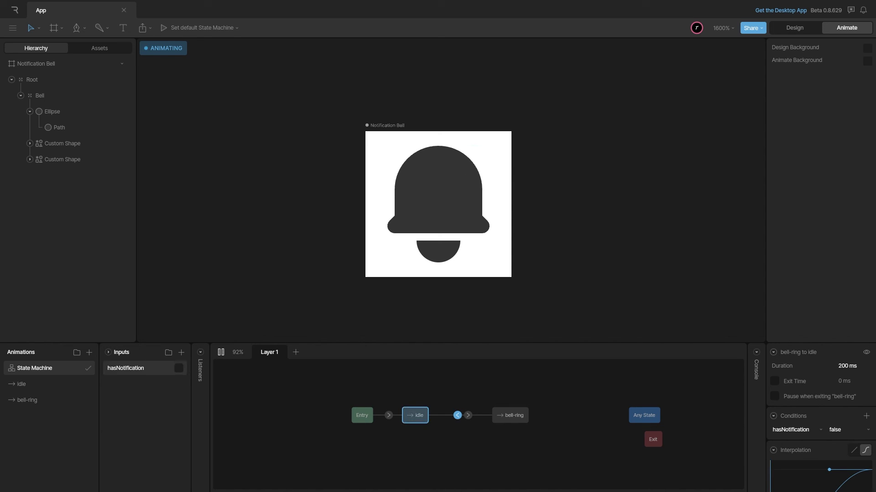
left_click(179, 368)
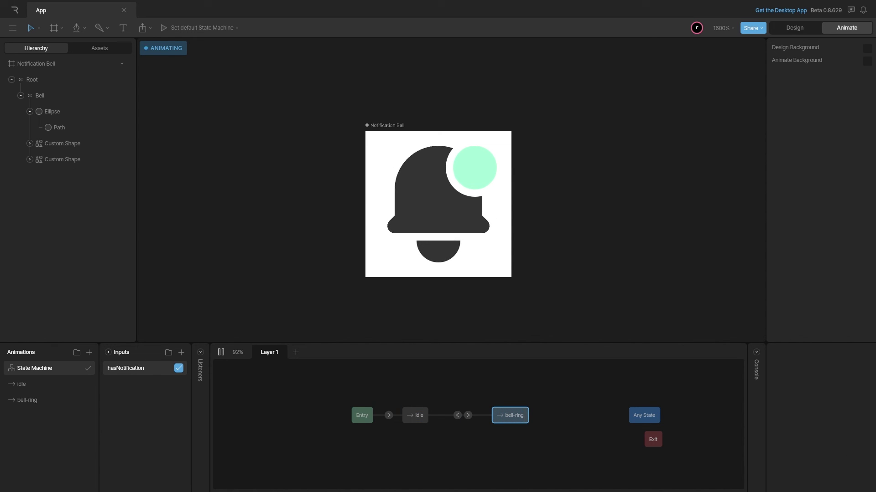
left_click(179, 368)
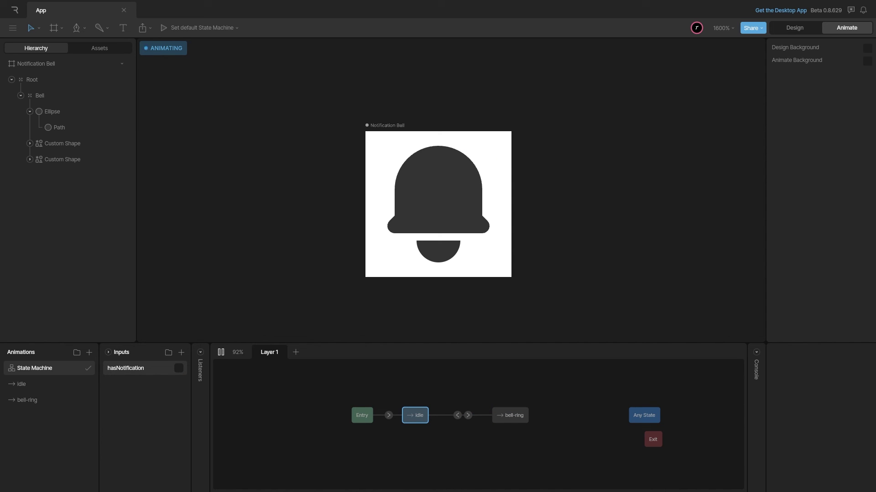
key("space")
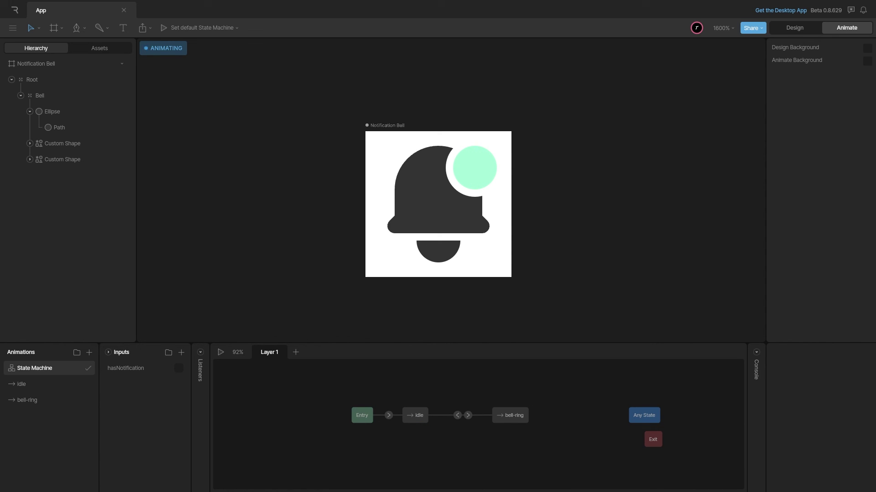